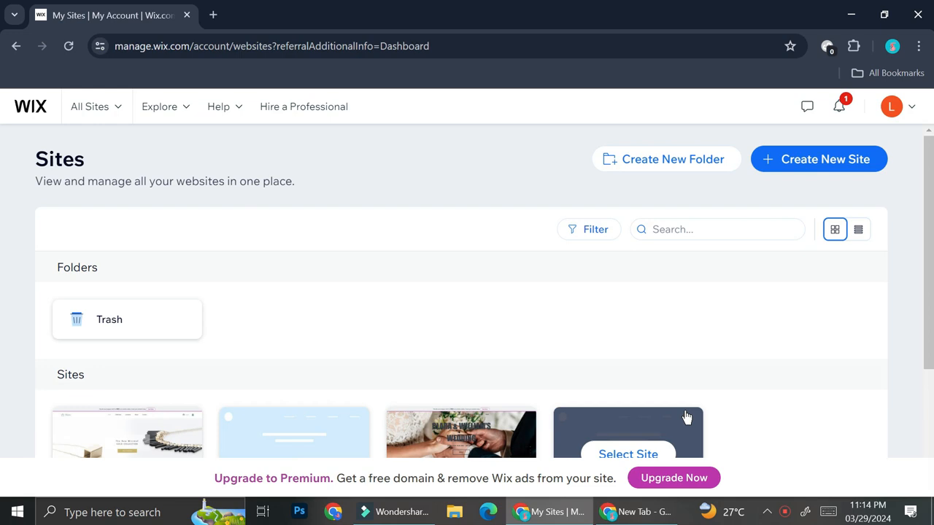
Step: Start creating a new site from the Sites dashboard
scroll(686, 417, "down", 2)
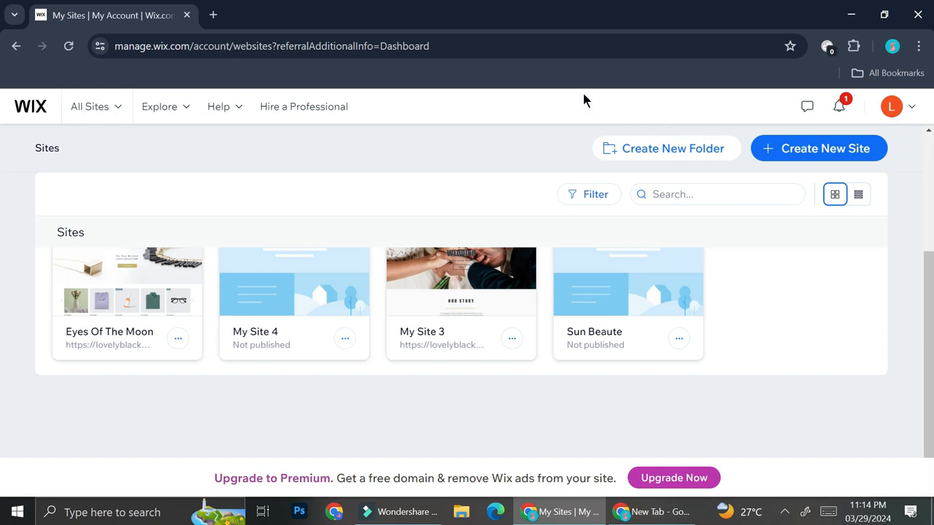
left_click(776, 158)
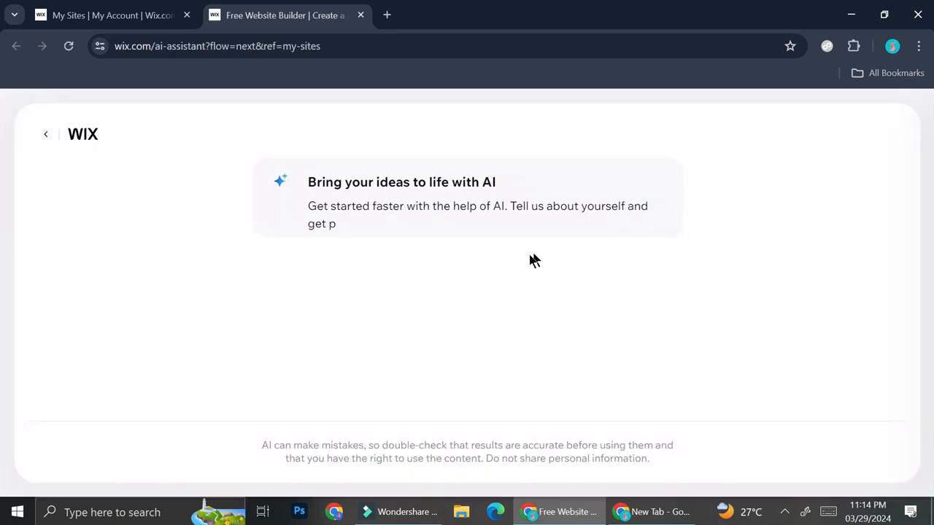
left_click(435, 253)
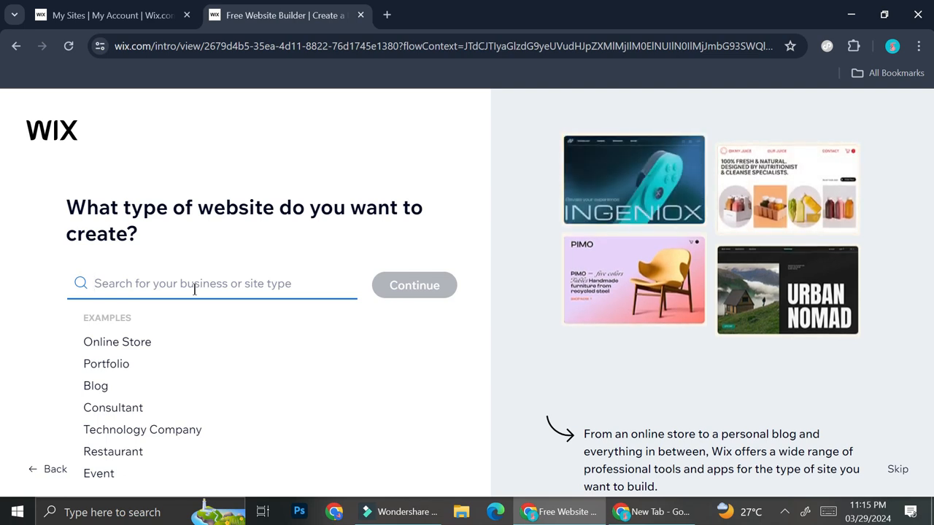
Step: Search for "beauty" as the website type, choose Beauty Treatment Clinic and continue
type("b")
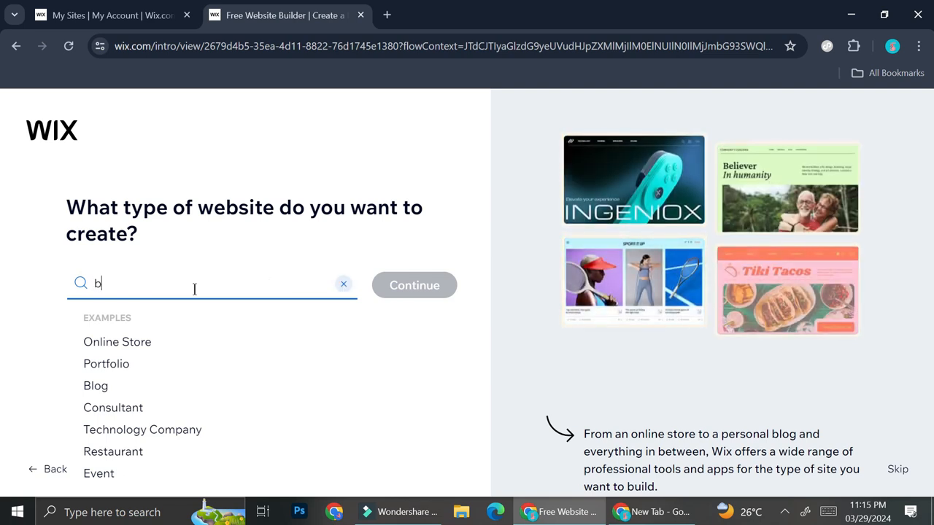
type("eauty")
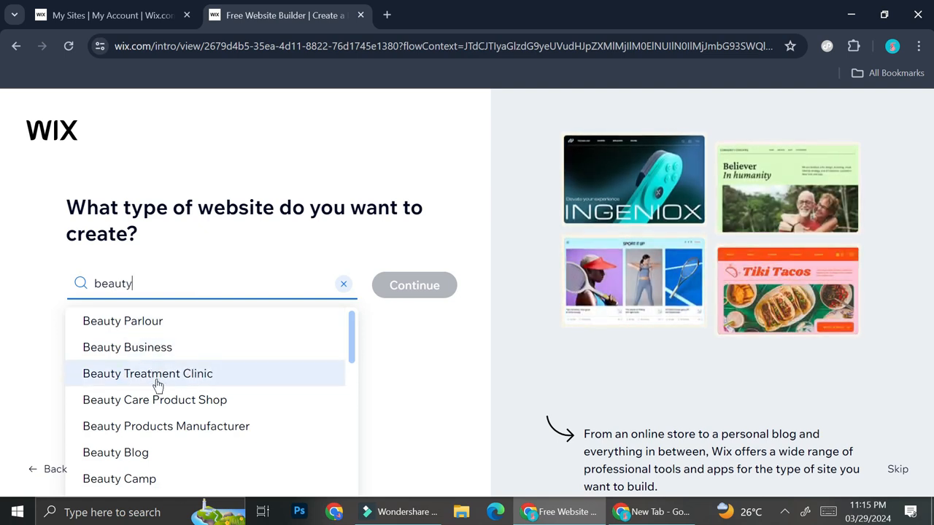
left_click(210, 372)
left_click(433, 304)
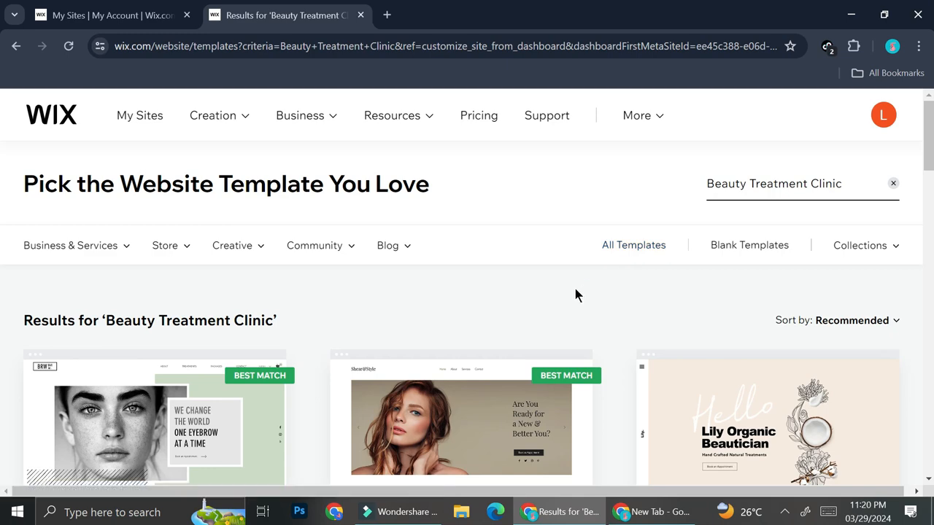
Step: Browse the Beauty Treatment Clinic templates and open the Beauty Technician template "Lily Organic Beautician" for editing
scroll(575, 292, "down", 1)
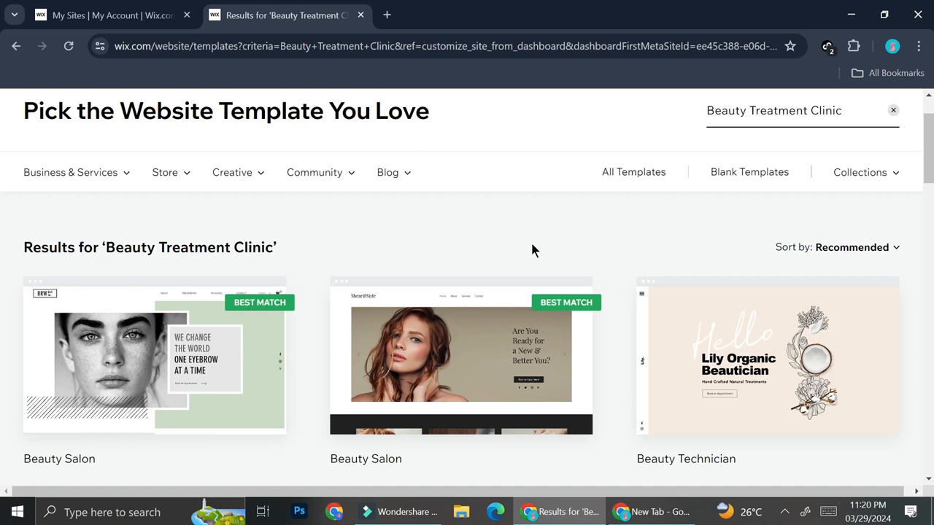
scroll(532, 245, "down", 3)
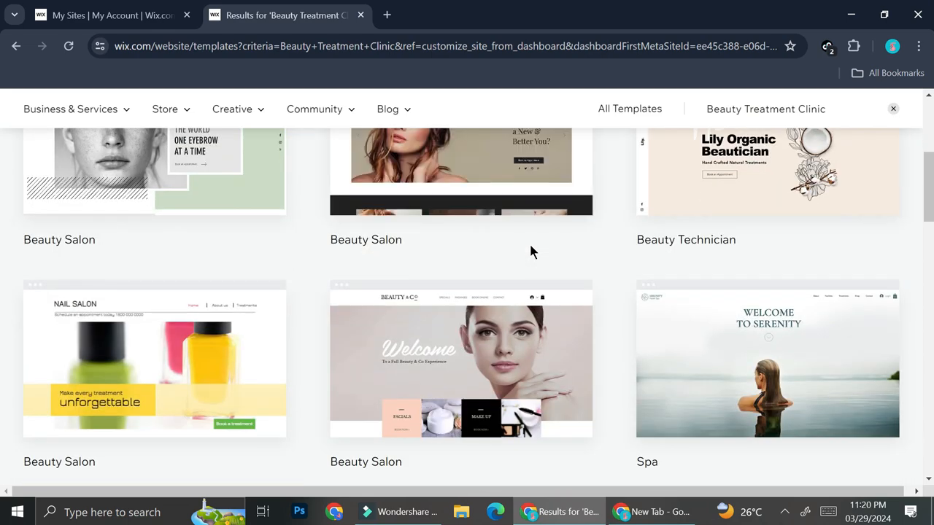
scroll(530, 252, "down", 4)
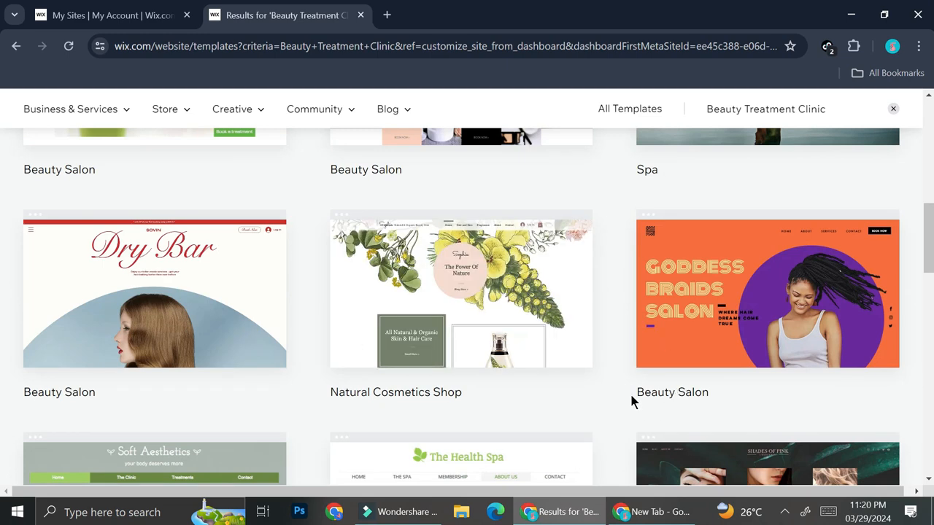
scroll(629, 396, "up", 5)
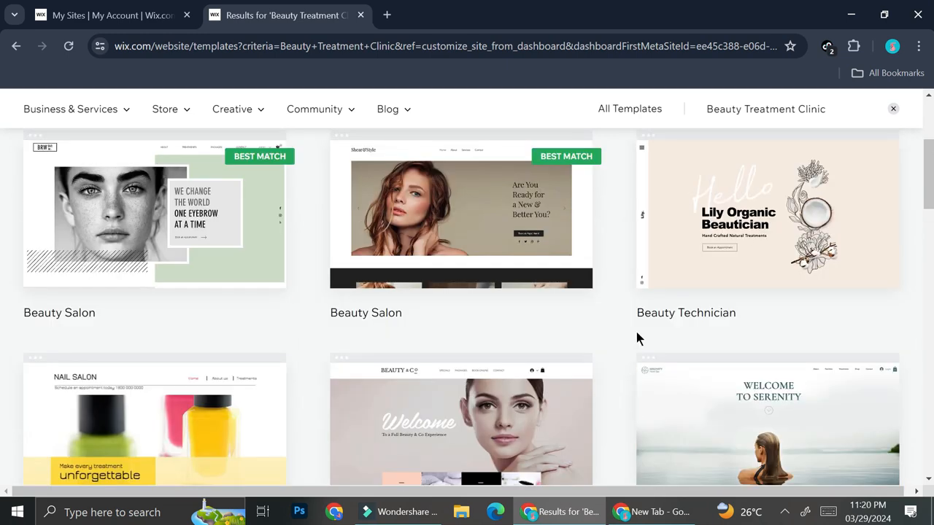
mouse_move(782, 196)
left_click(760, 201)
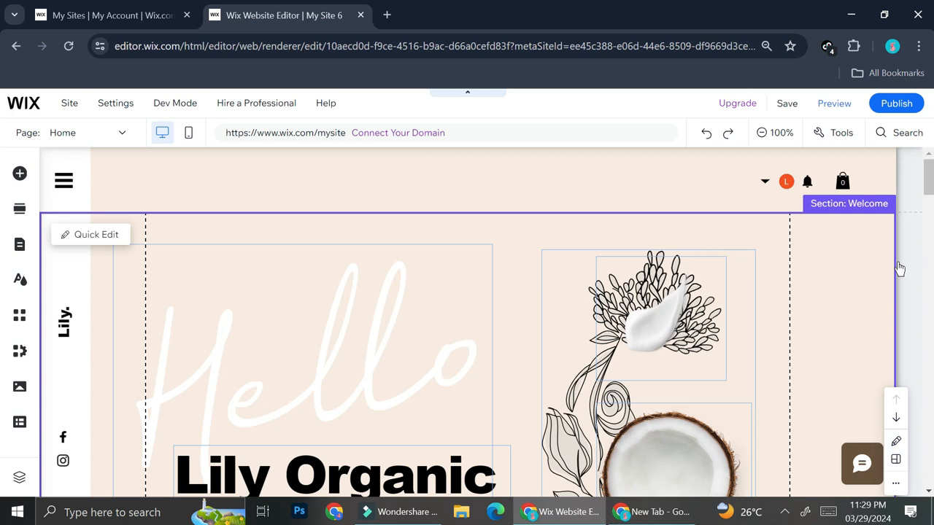
Step: Look through the interactive elements that can be added, covering the Welcome, Subscribe, Promotion and Contact lightboxes, hover boxes and tabs
left_click(20, 173)
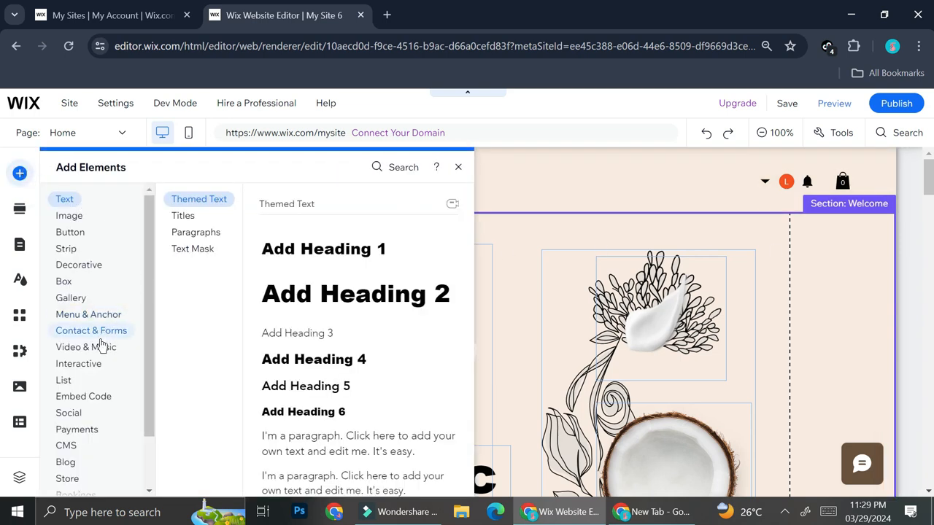
mouse_move(95, 364)
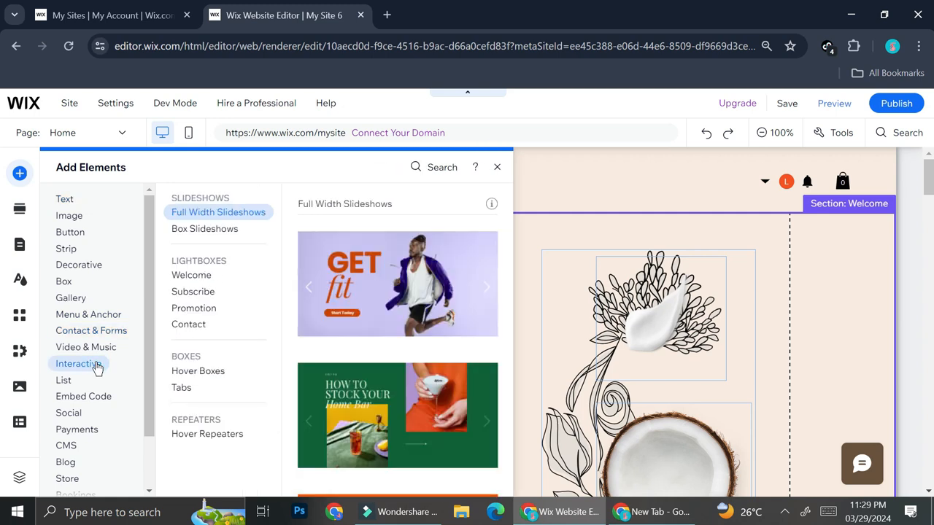
left_click(193, 291)
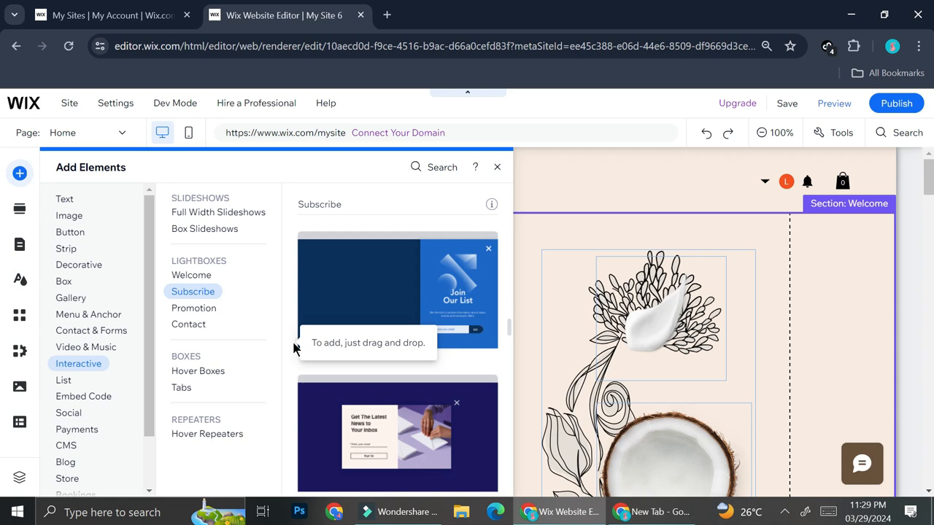
left_click(192, 275)
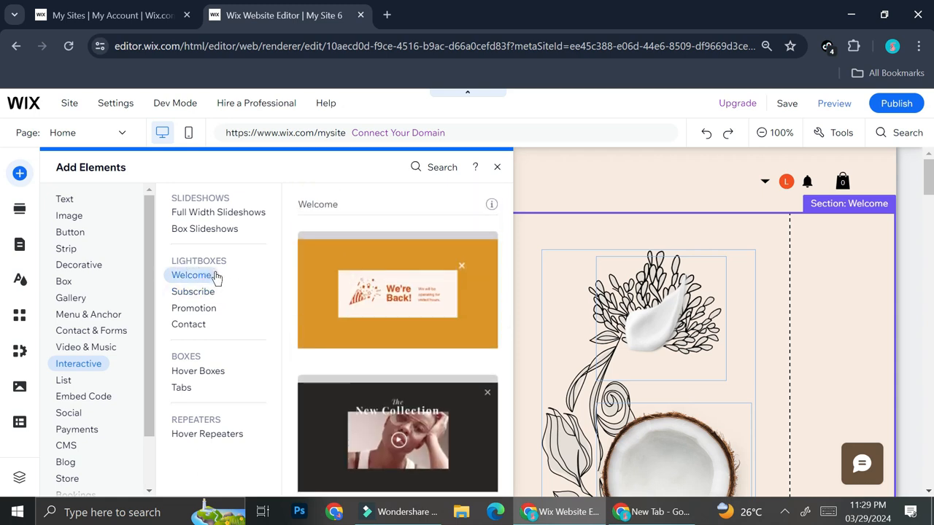
left_click(195, 311)
left_click(191, 324)
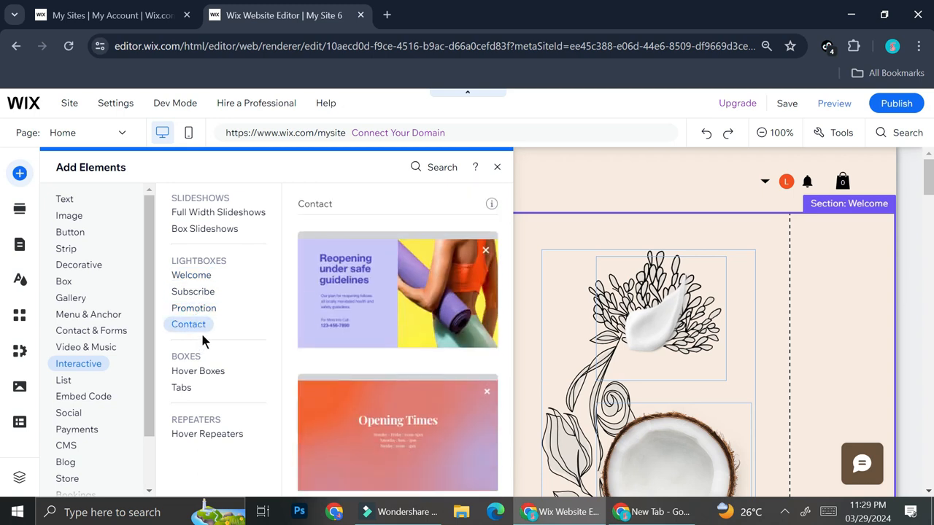
left_click(187, 372)
left_click(183, 387)
left_click(202, 375)
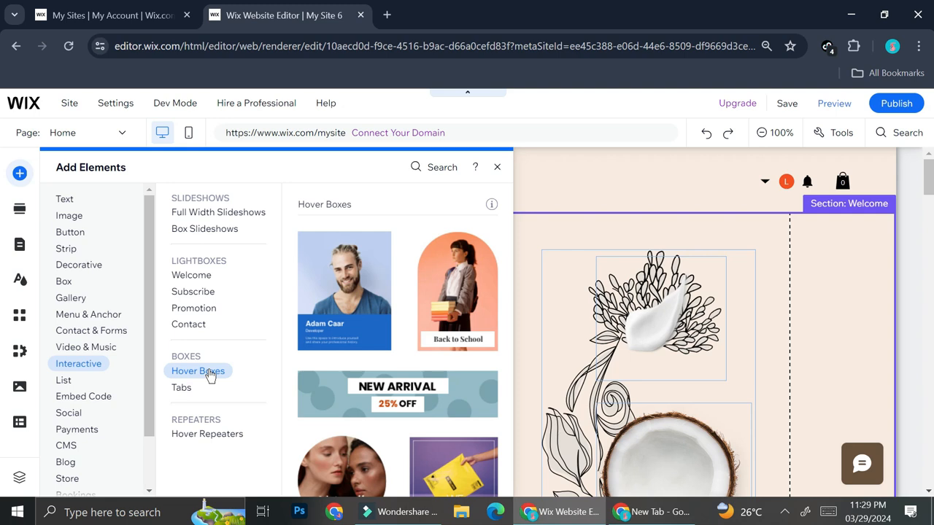
left_click(187, 282)
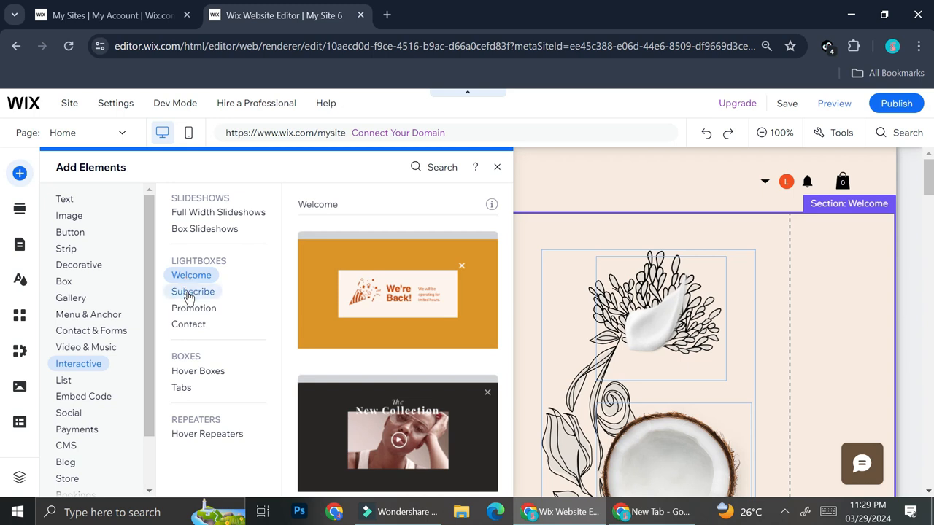
Step: Browse the Subscribe and Promotion lightboxes and add the Promotion (Final Sale) lightbox to the site
left_click(188, 293)
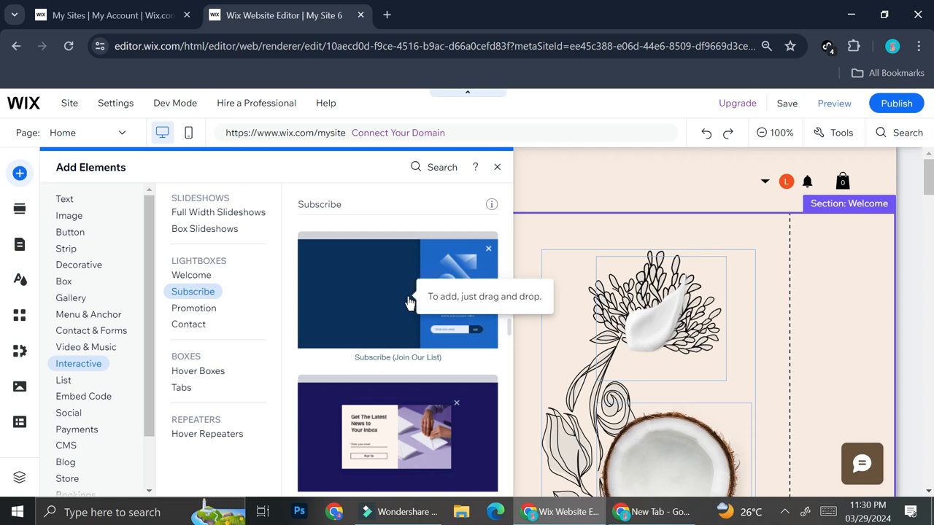
scroll(410, 302, "down", 5)
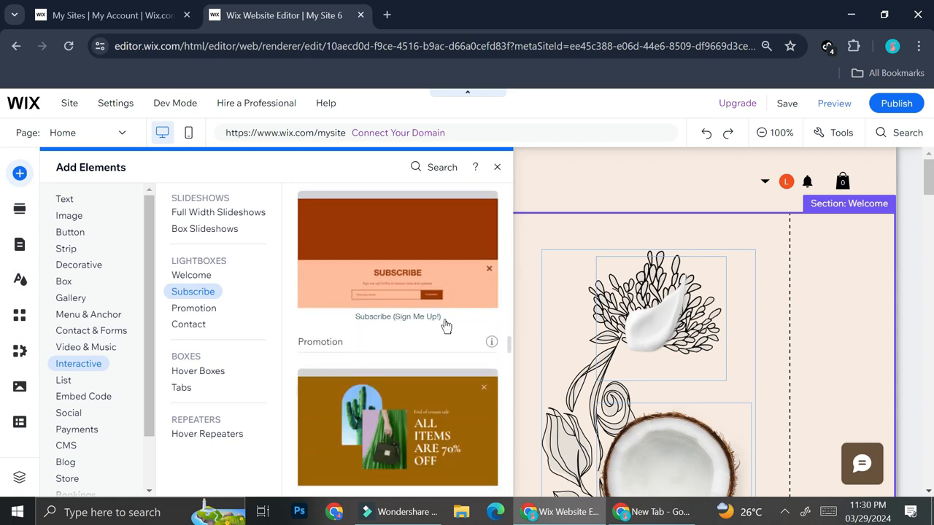
scroll(438, 314, "down", 3)
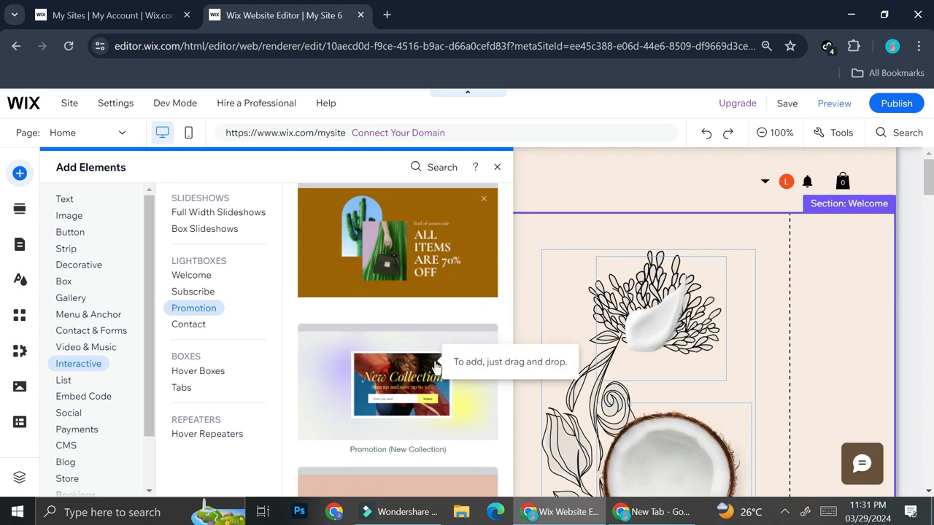
scroll(441, 364, "down", 2)
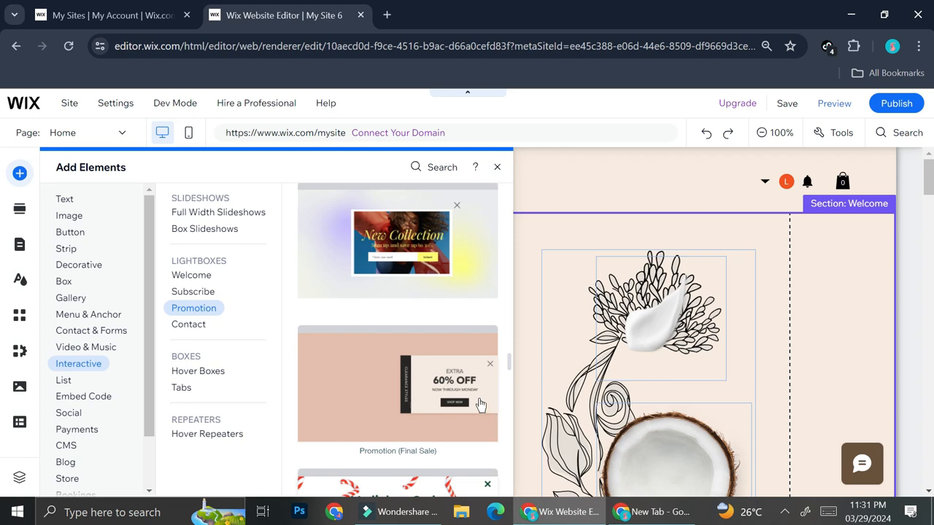
left_click(411, 387)
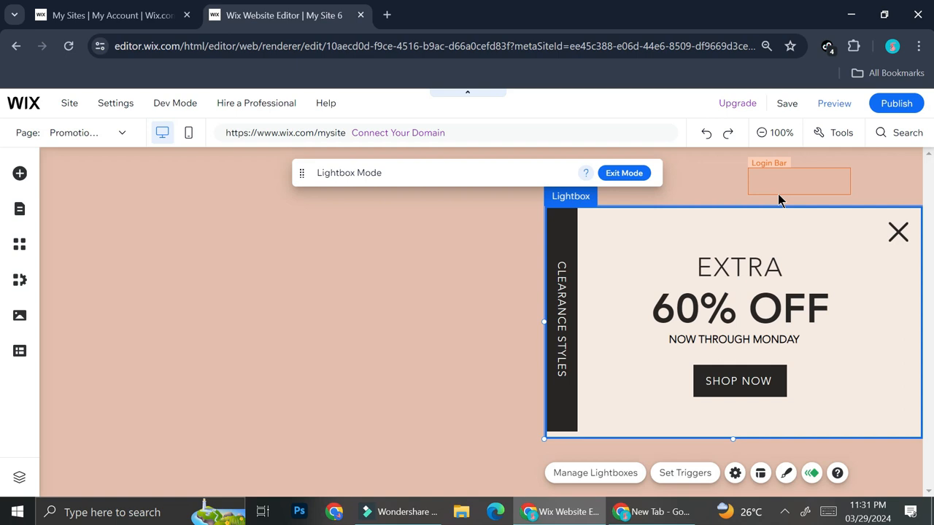
Step: Select the lightbox overlay and look through the colour options for its background
left_click(414, 369)
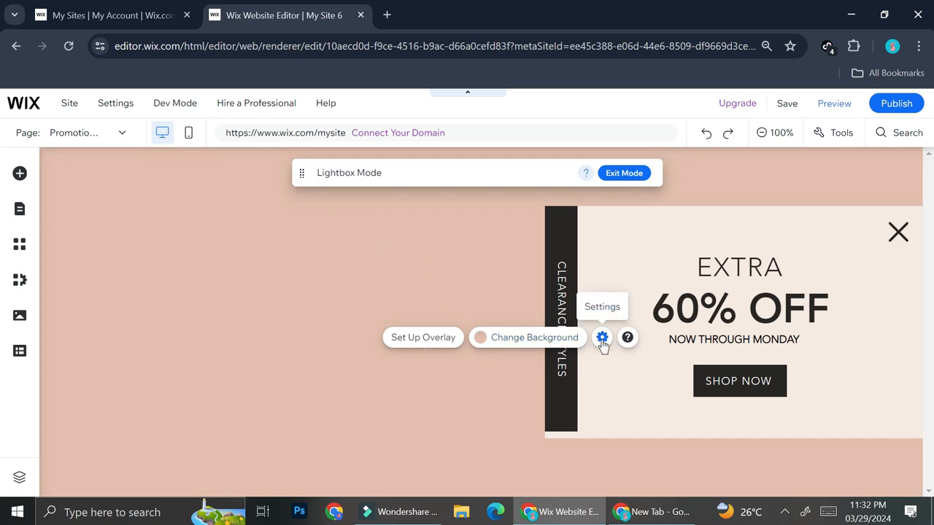
left_click(565, 346)
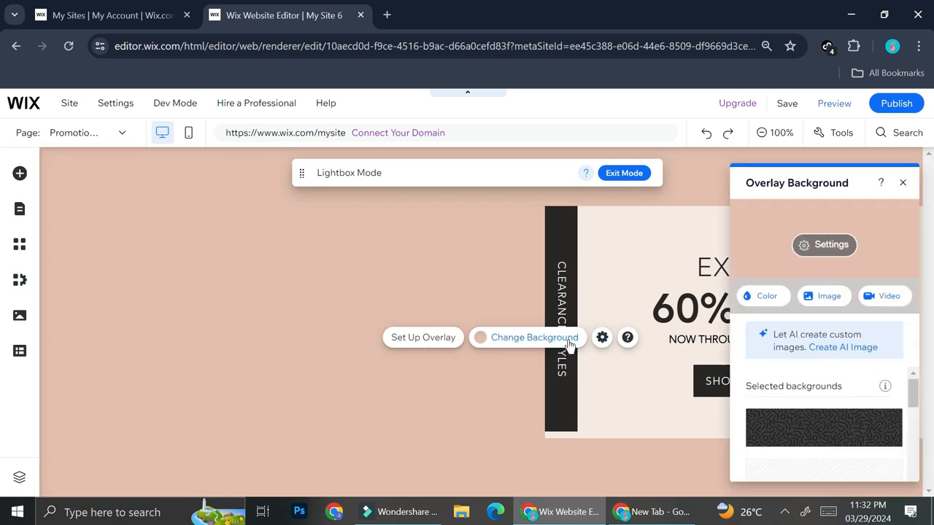
left_click(762, 296)
scroll(853, 415, "down", 1)
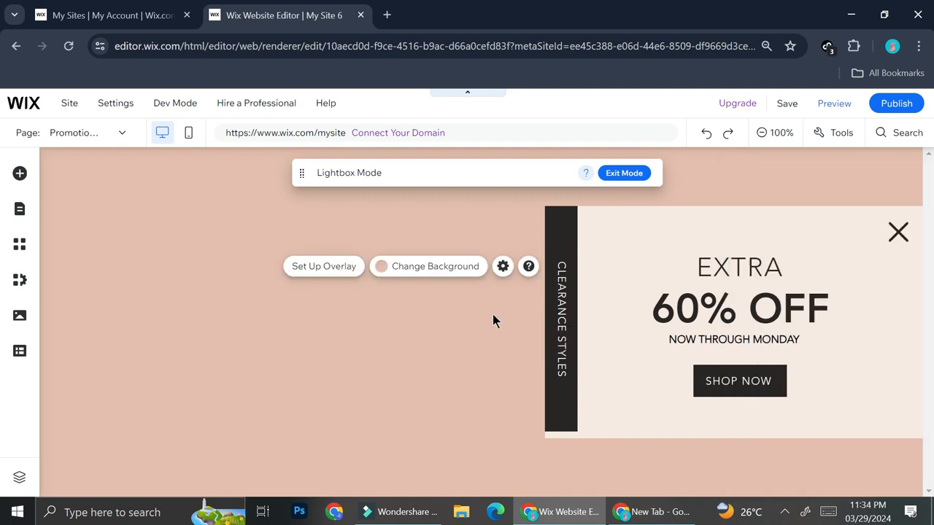
Step: Set the opacity of the lightbox overlay's background colour to 35%
left_click(463, 267)
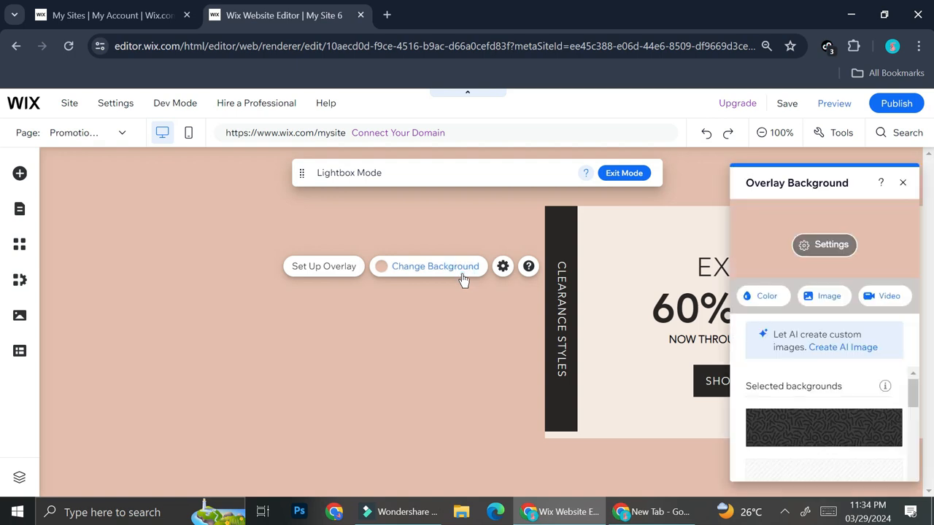
left_click(825, 244)
left_click_drag(820, 274, 775, 286)
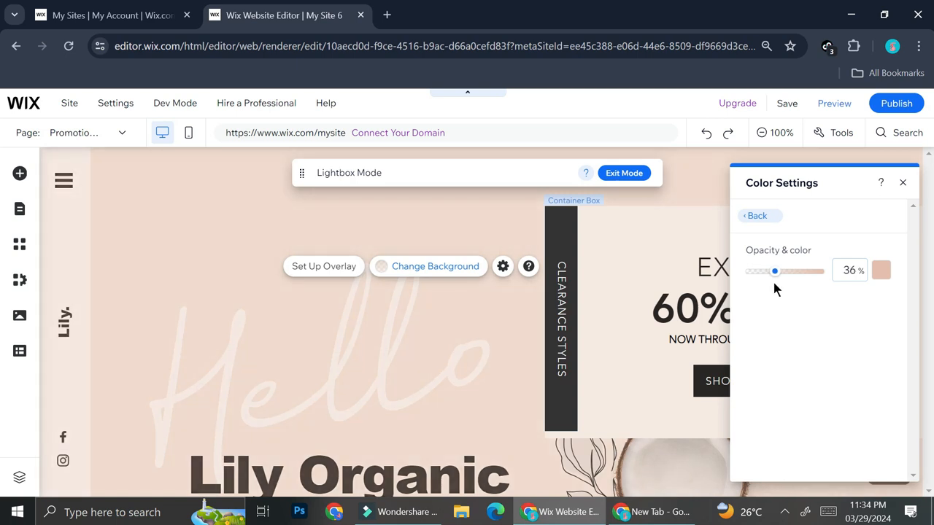
left_click_drag(774, 283, 771, 285)
left_click(777, 285)
left_click(851, 270)
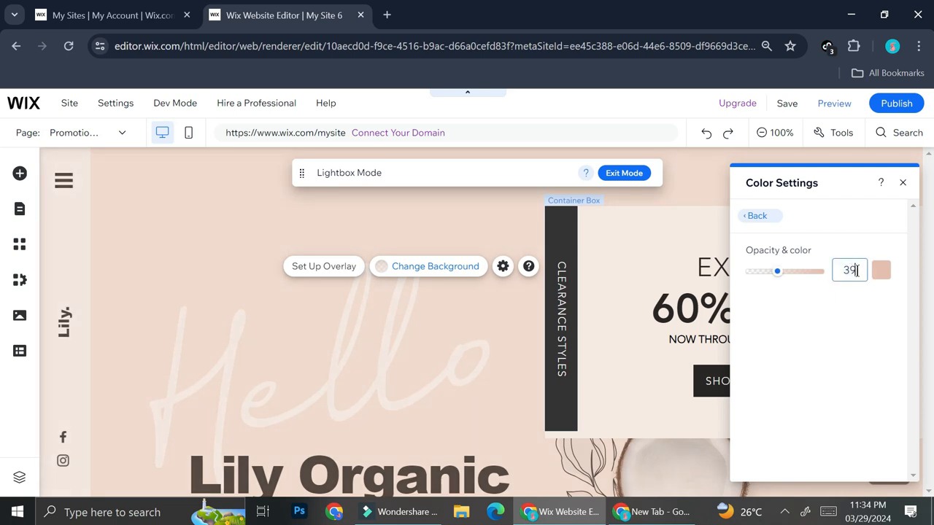
key("BackSpace")
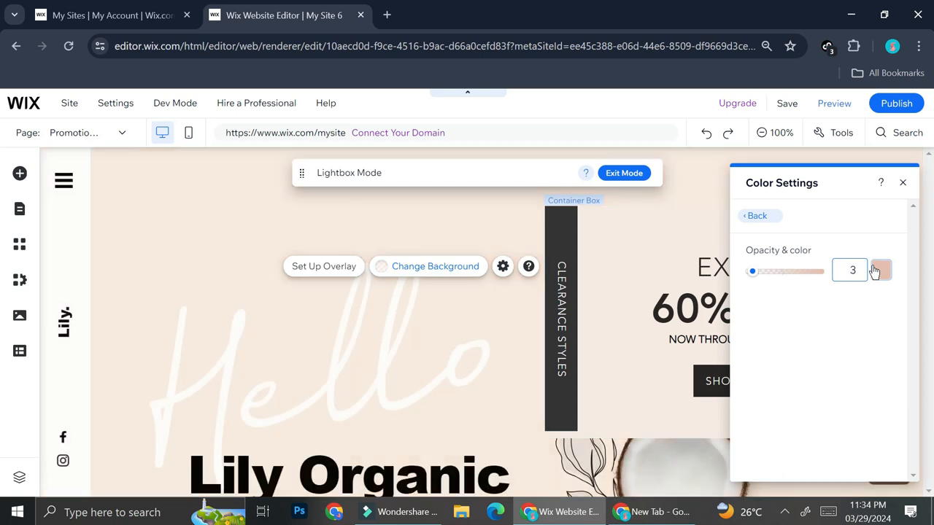
type("5")
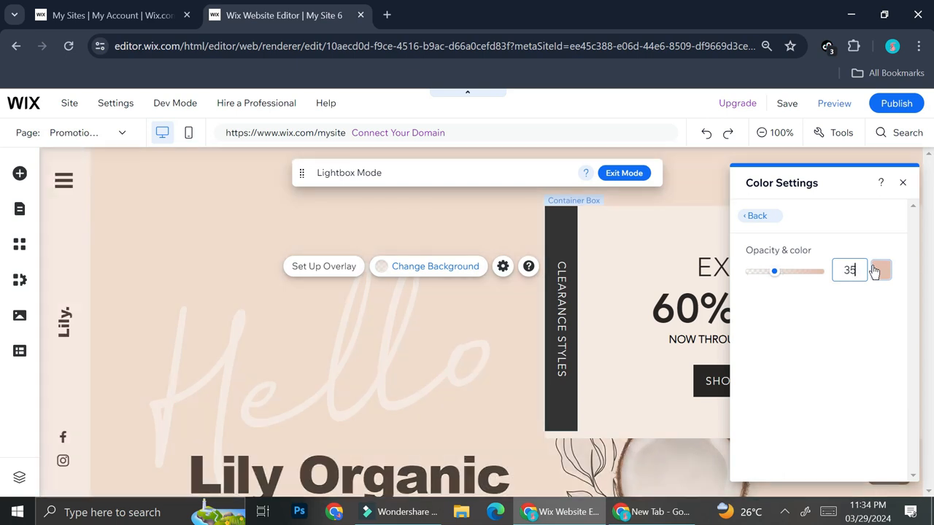
left_click(850, 338)
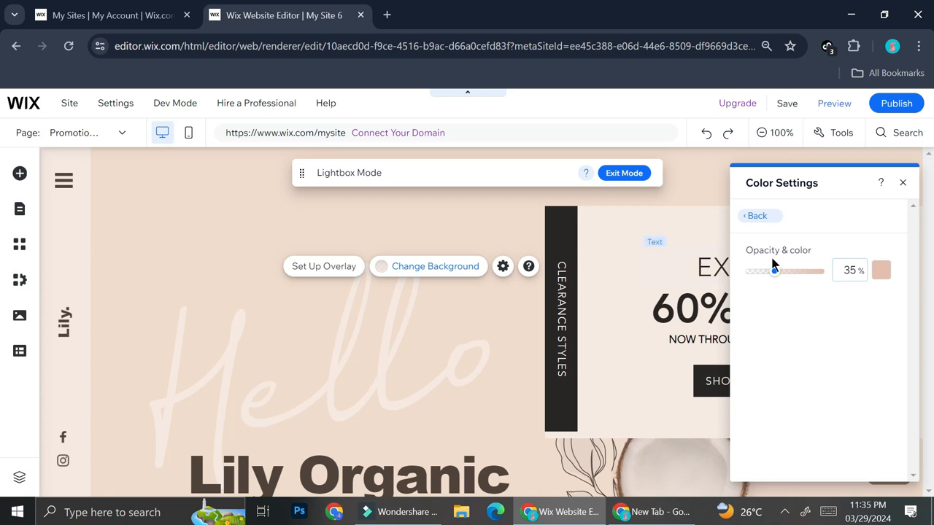
left_click(902, 184)
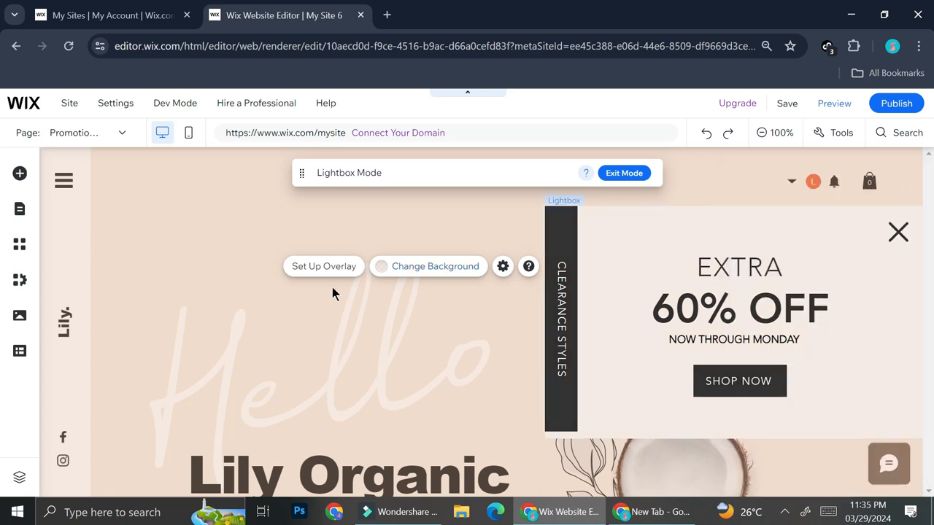
Step: Apply the solid colour #E4BFAD as the lightbox overlay's background
left_click(439, 269)
left_click(769, 297)
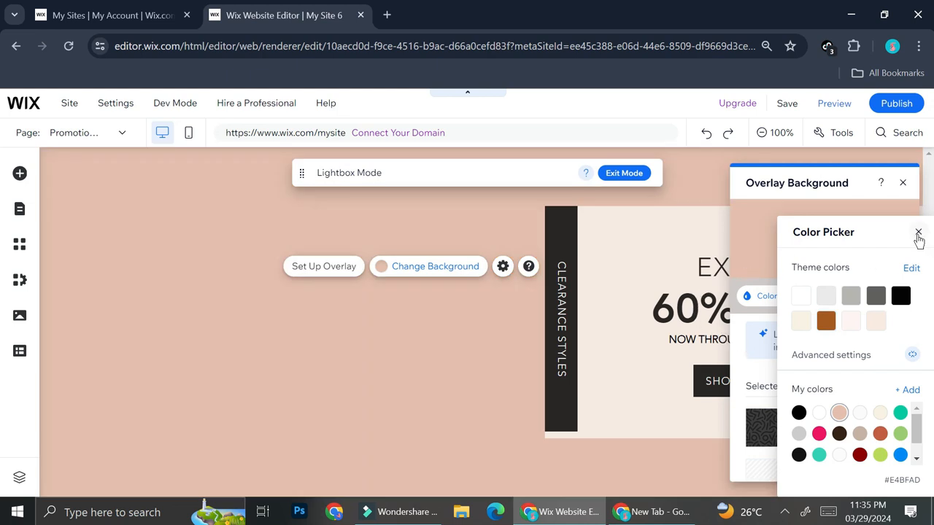
left_click(917, 233)
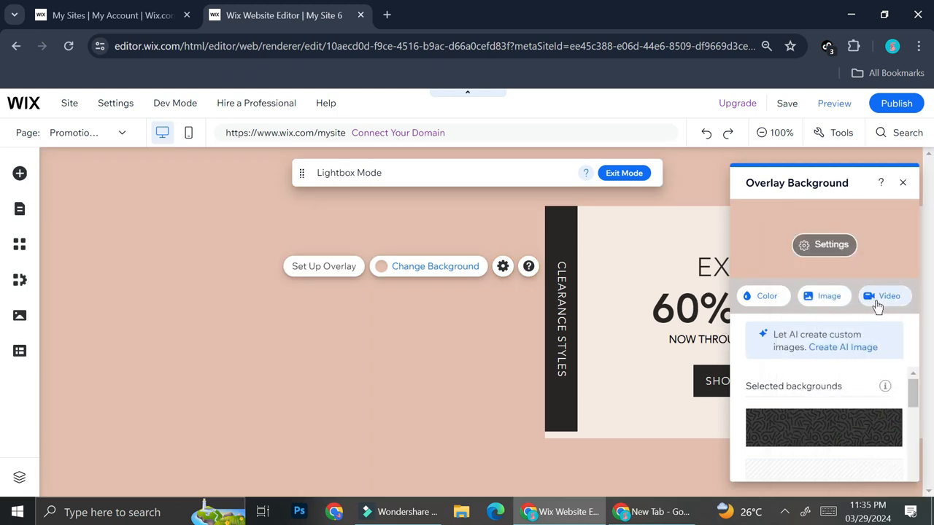
left_click(832, 249)
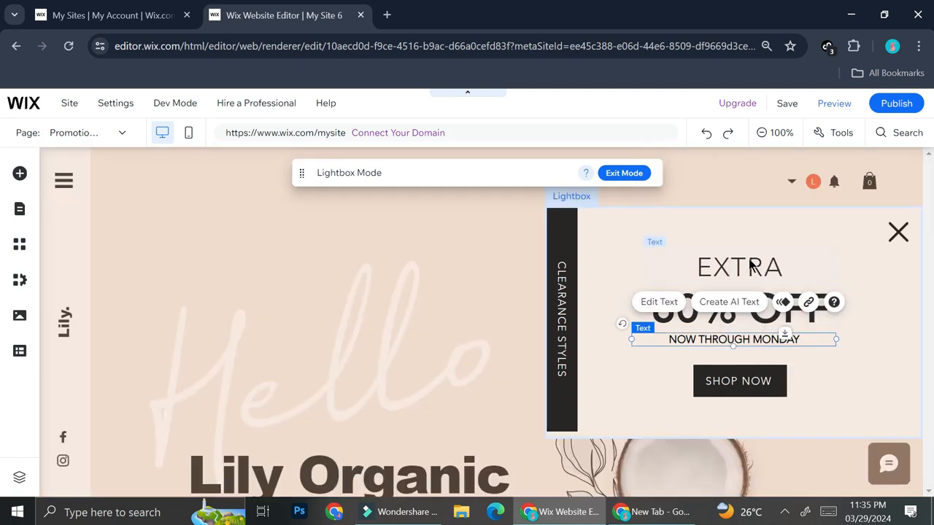
left_click(746, 267)
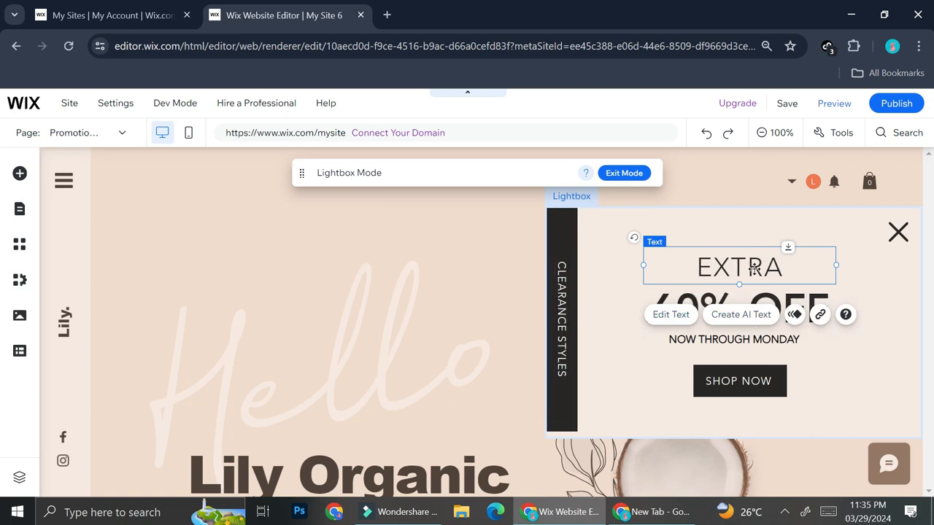
left_click(806, 340)
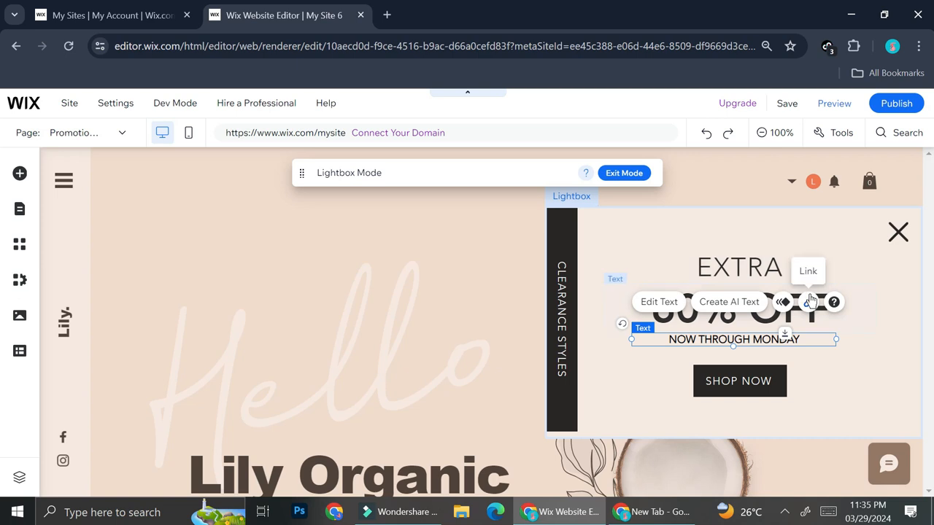
left_click(751, 267)
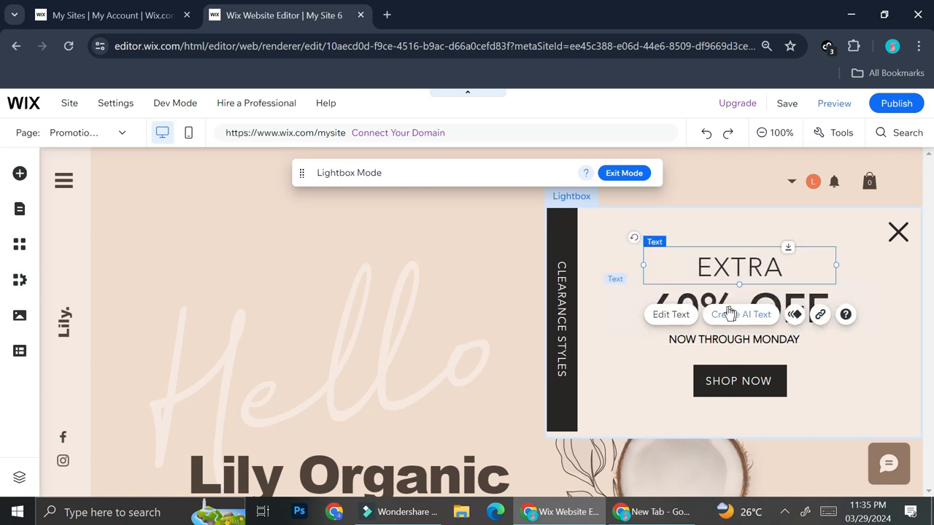
Step: Replace the lightbox line "NOW THROUGH MONDAY" with "FOR YOUR FIRST TREATMENT"
left_click(777, 343)
double_click(758, 338)
type("FOR YOUR FIRST TREATMENT")
Step: Change the lightbox button's label to "BOOK NOW"
left_click(752, 375)
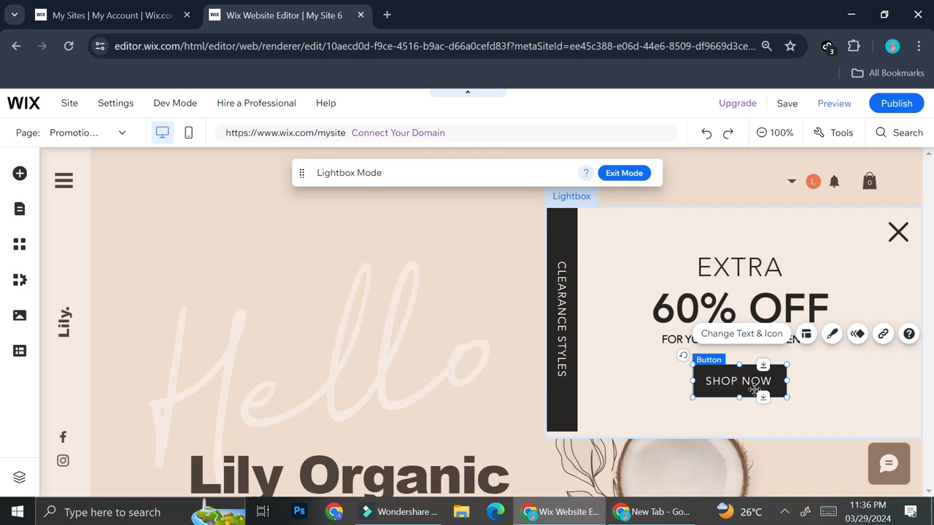
double_click(754, 389)
type("BO")
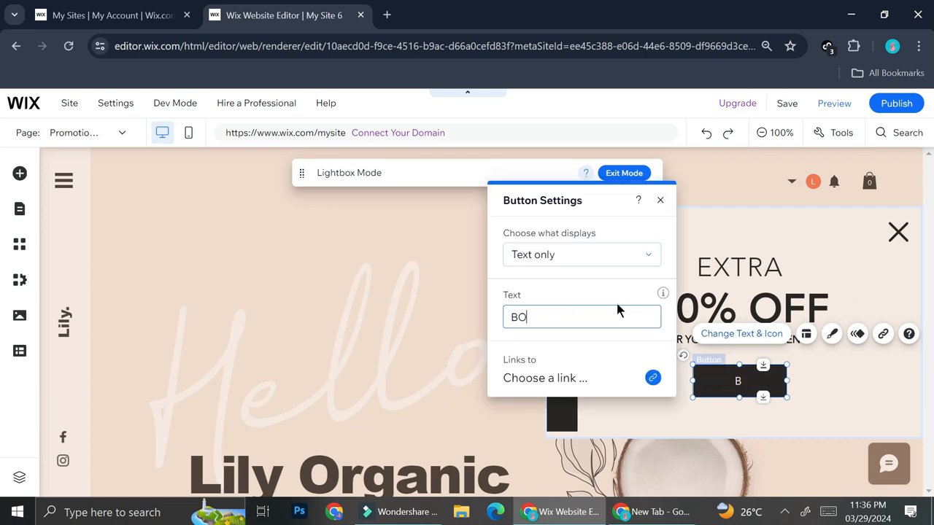
type("OK NOW")
left_click(738, 266)
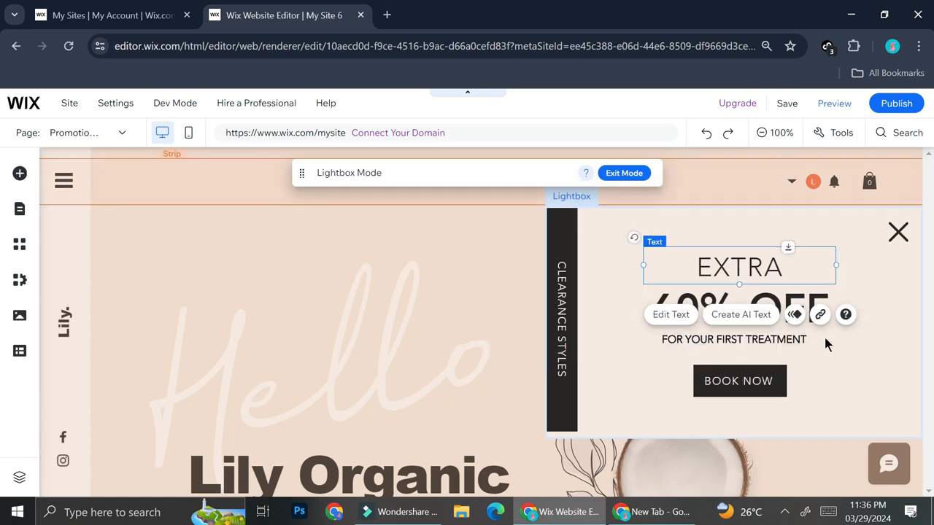
left_click(819, 361)
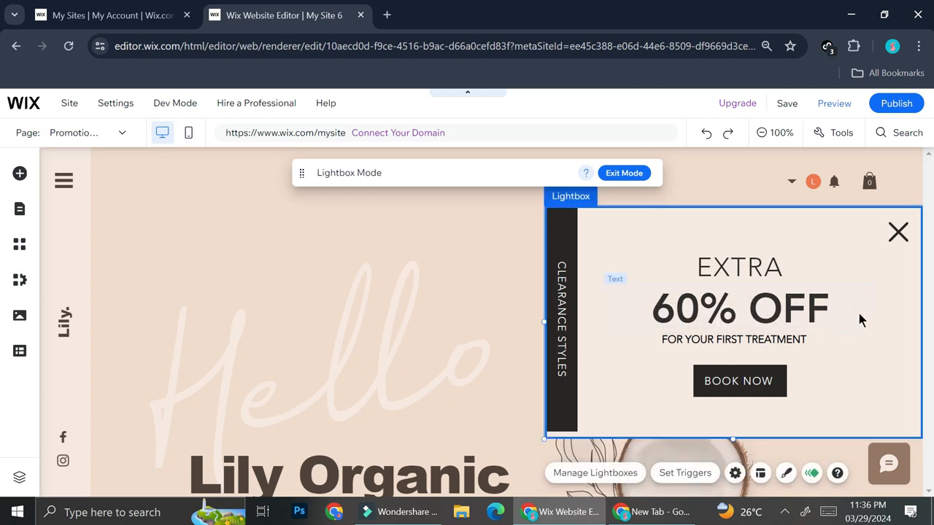
Step: Look through the text and button elements that can be added to the lightbox
left_click(679, 312)
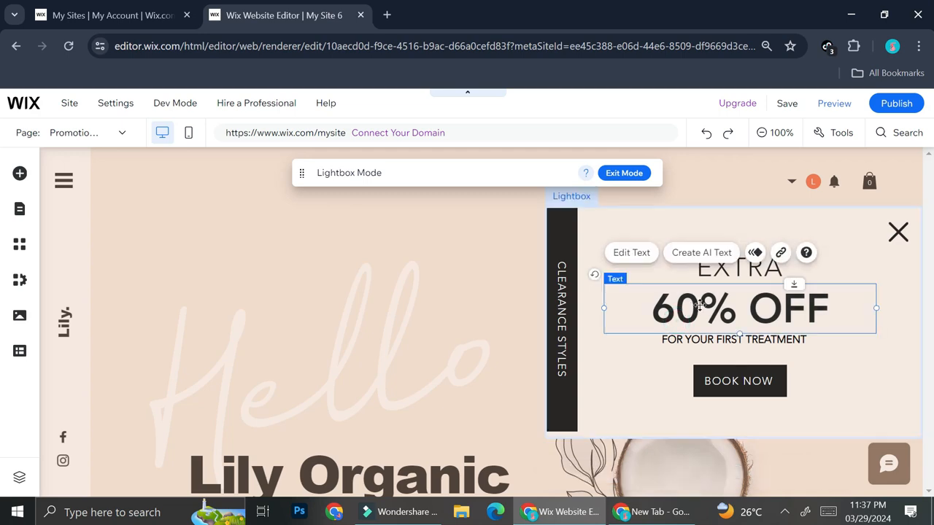
left_click(19, 182)
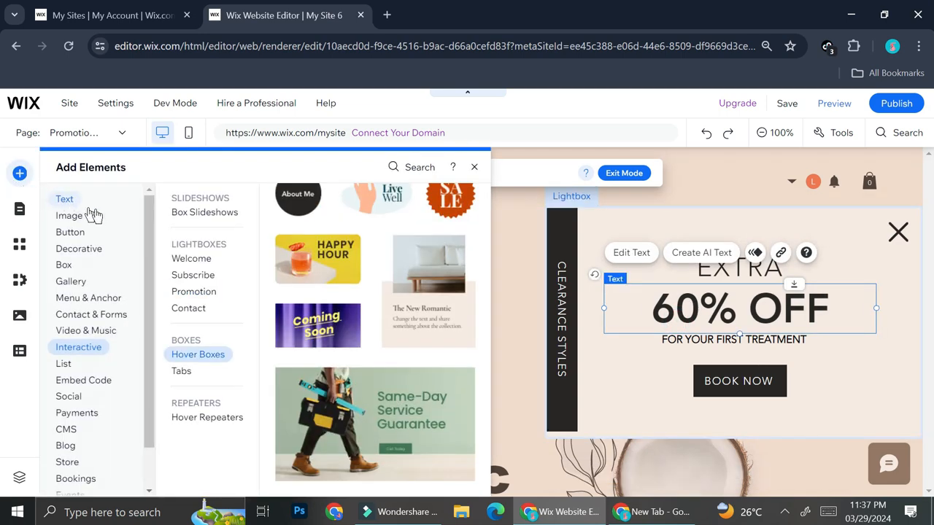
left_click(64, 199)
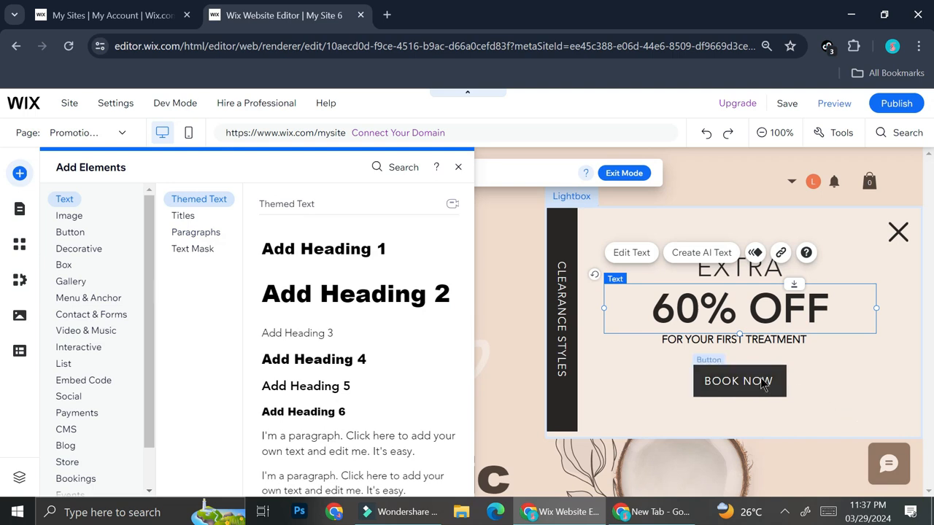
left_click(72, 248)
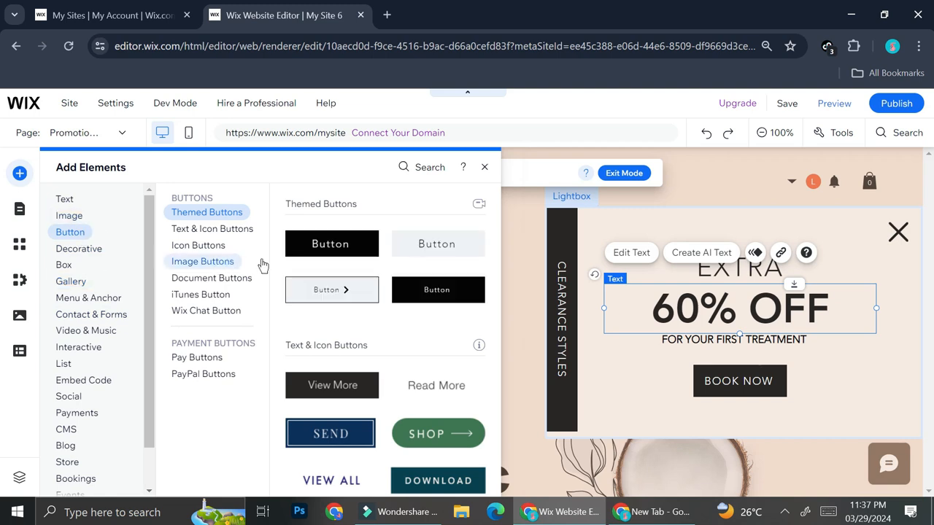
left_click(757, 300)
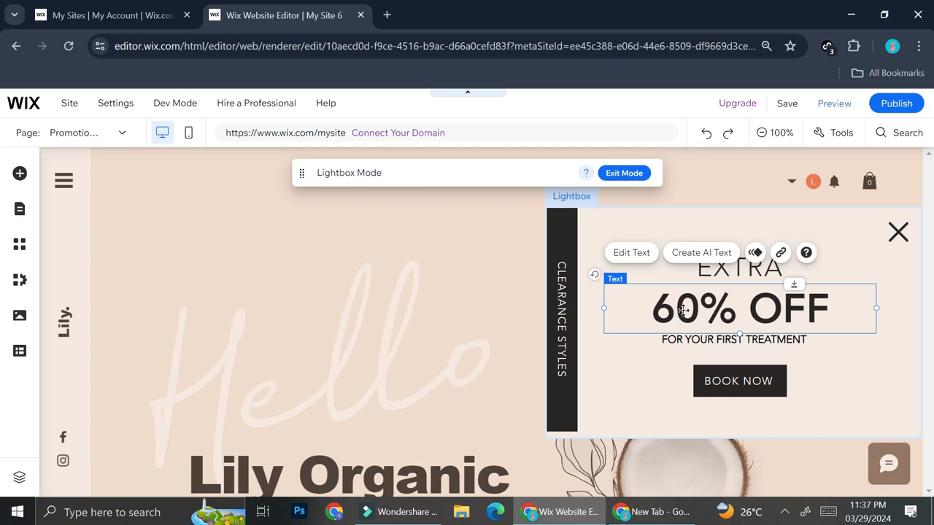
Step: Change the lightbox's large discount text to "50% OFF"
double_click(677, 311)
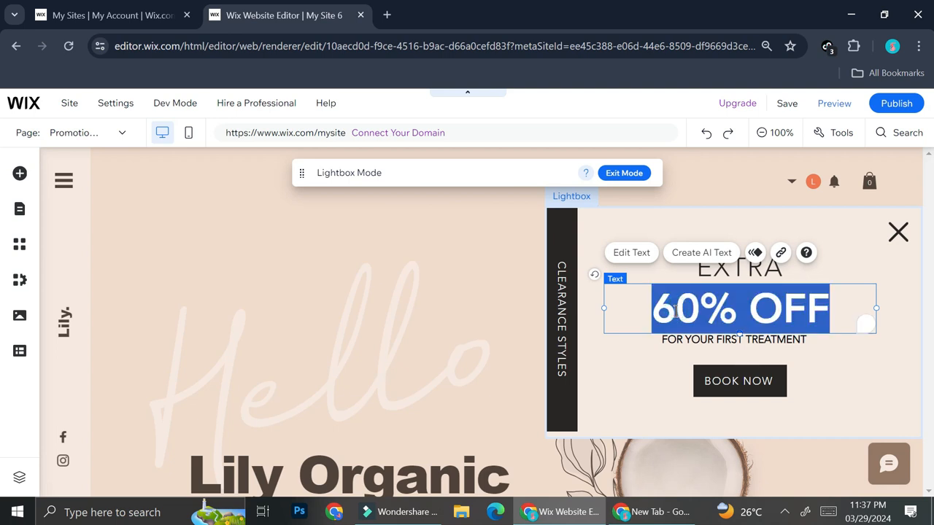
left_click(676, 311)
key("BackSpace")
type("5")
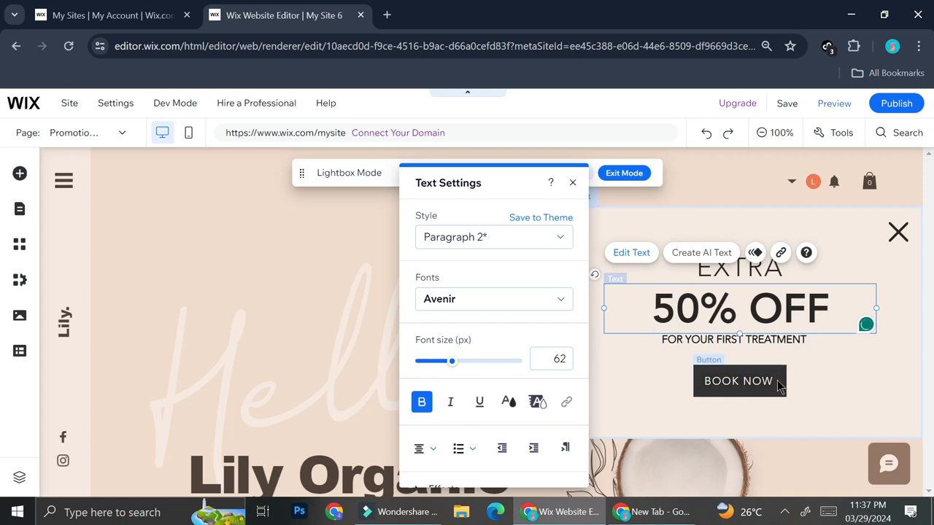
Step: Link the BOOK NOW button to the Treatments page, opening in the current window
left_click(728, 376)
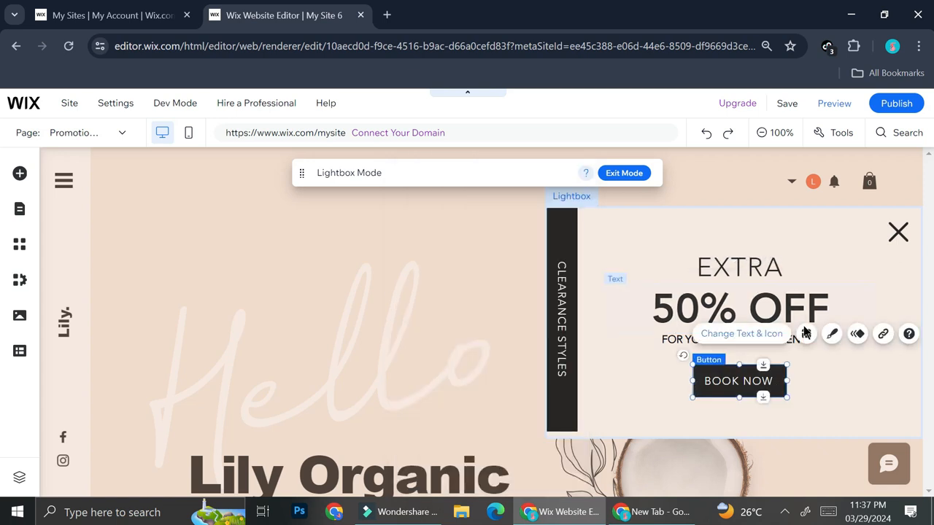
left_click(884, 334)
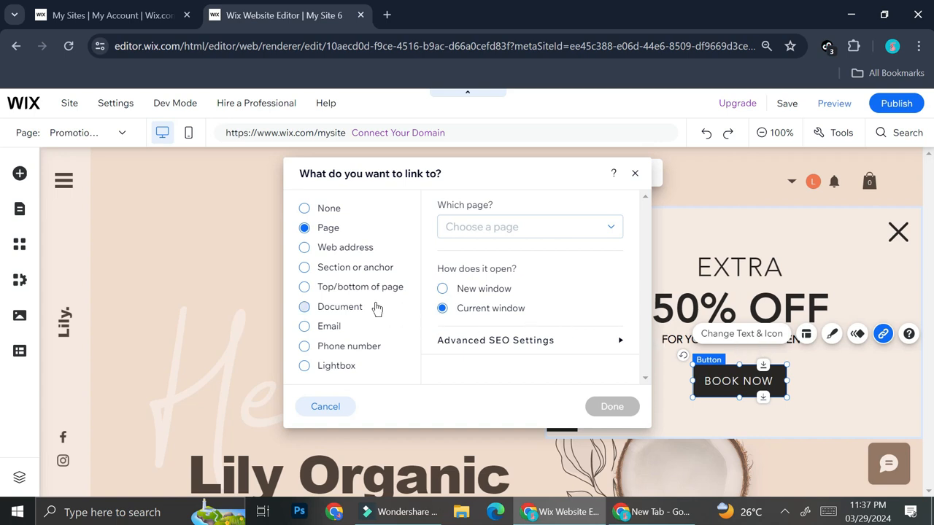
left_click(518, 227)
left_click(526, 349)
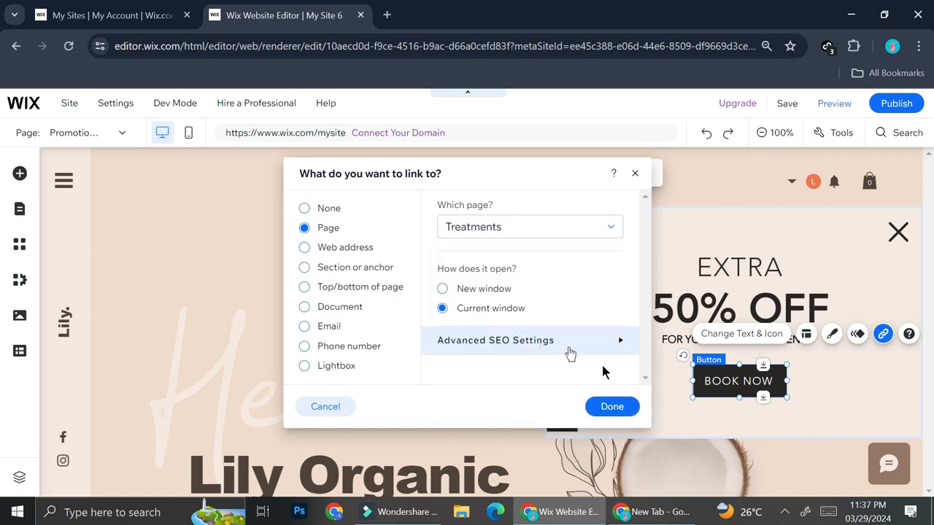
left_click(611, 407)
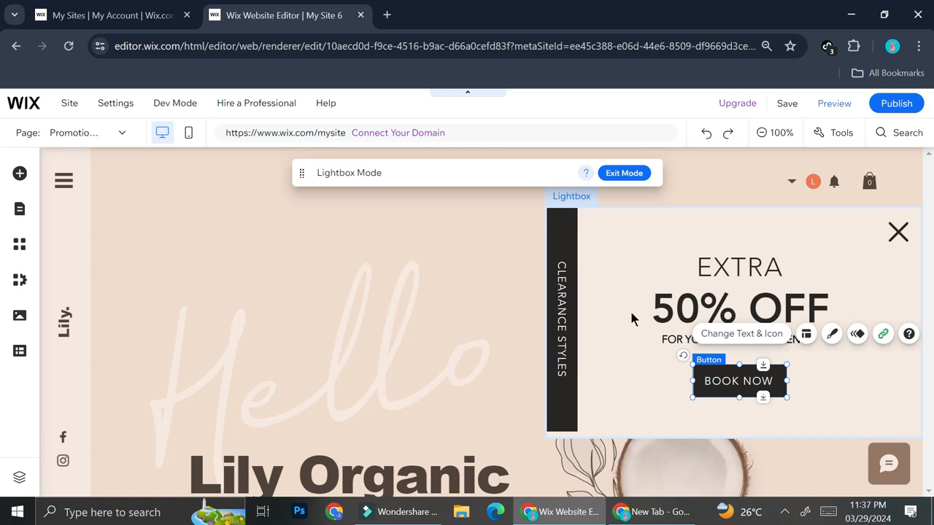
Step: Open the lightbox's trigger settings, look at the option without automatic display, and set automatic display on pages to Yes
left_click(614, 282)
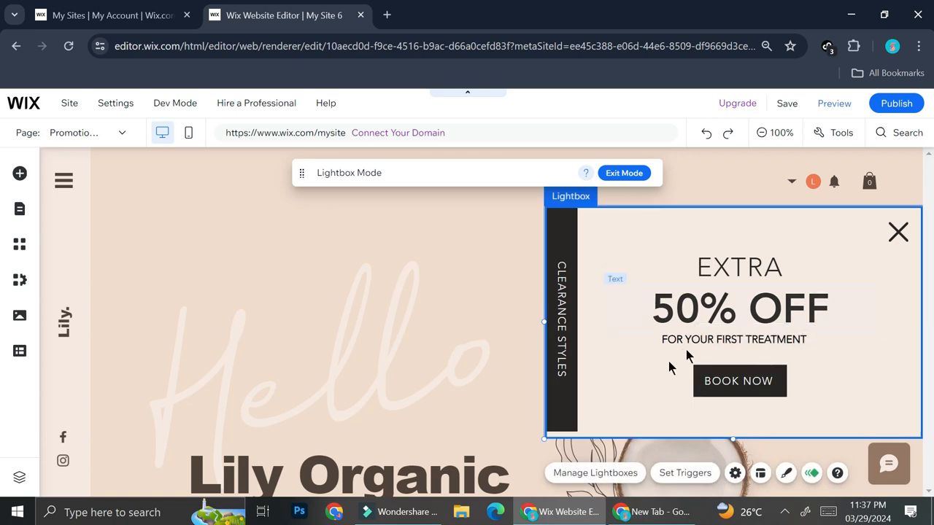
left_click(686, 474)
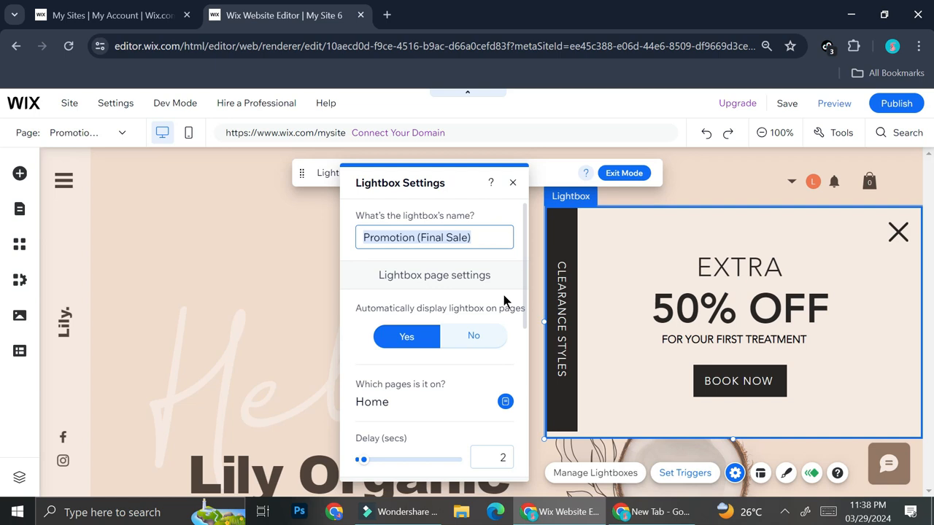
left_click(466, 339)
scroll(461, 344, "down", 1)
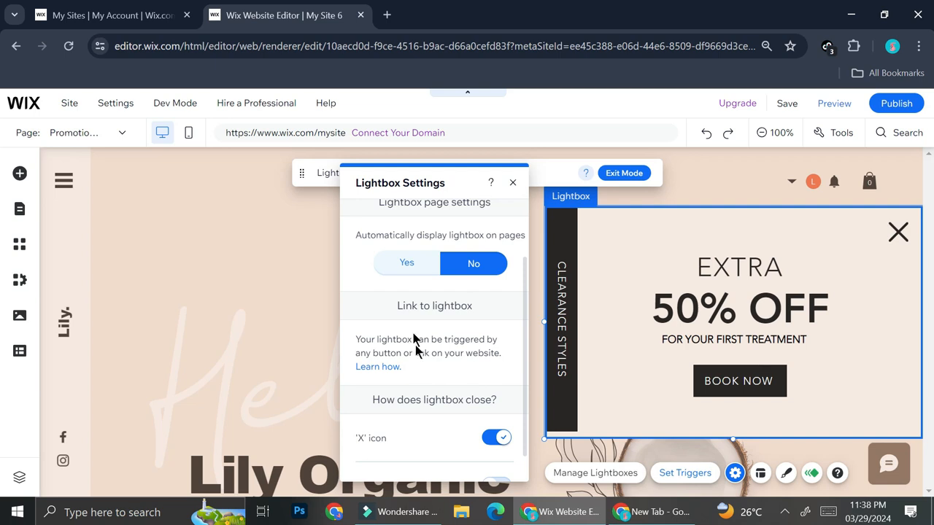
left_click(409, 264)
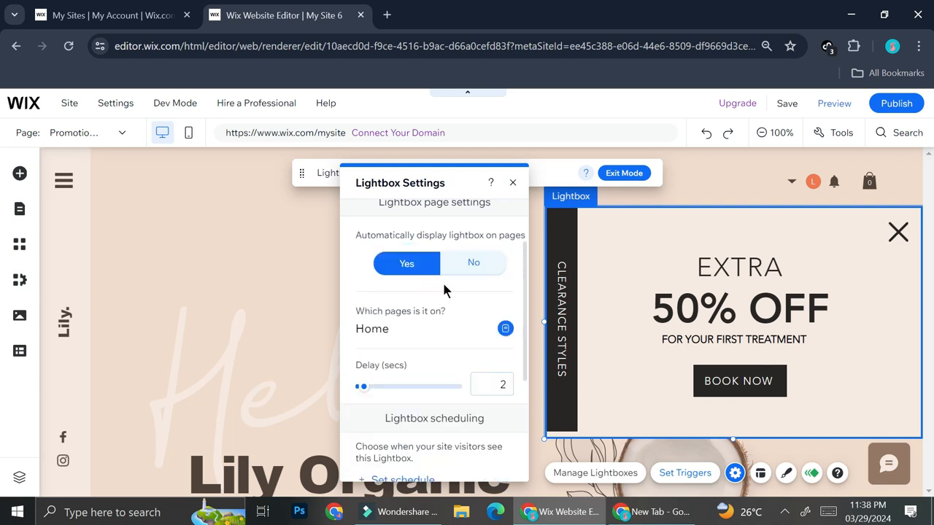
Step: Add the Treatments and Blog pages to the Home page as places where the lightbox is displayed
left_click(422, 332)
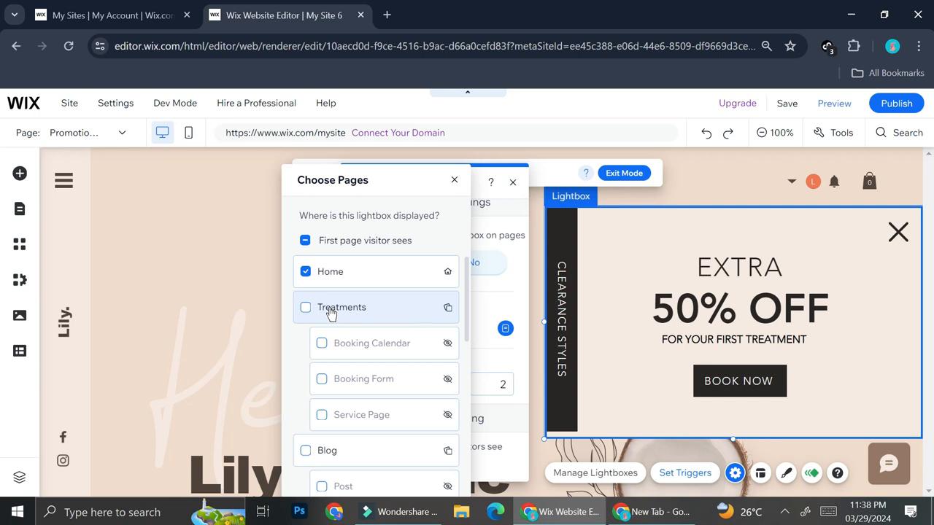
left_click(306, 310)
left_click(306, 311)
scroll(317, 285, "down", 2)
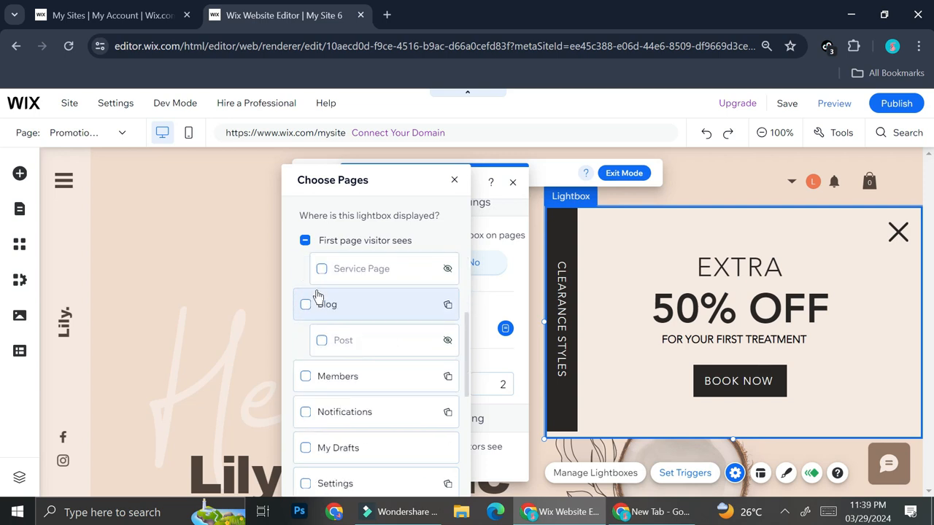
left_click(306, 306)
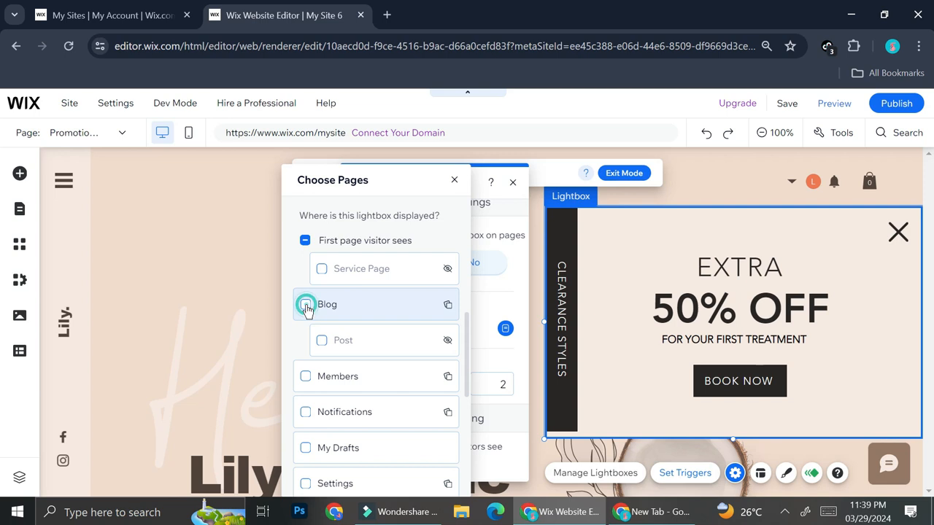
left_click(305, 376)
scroll(306, 336, "up", 2)
left_click(304, 309)
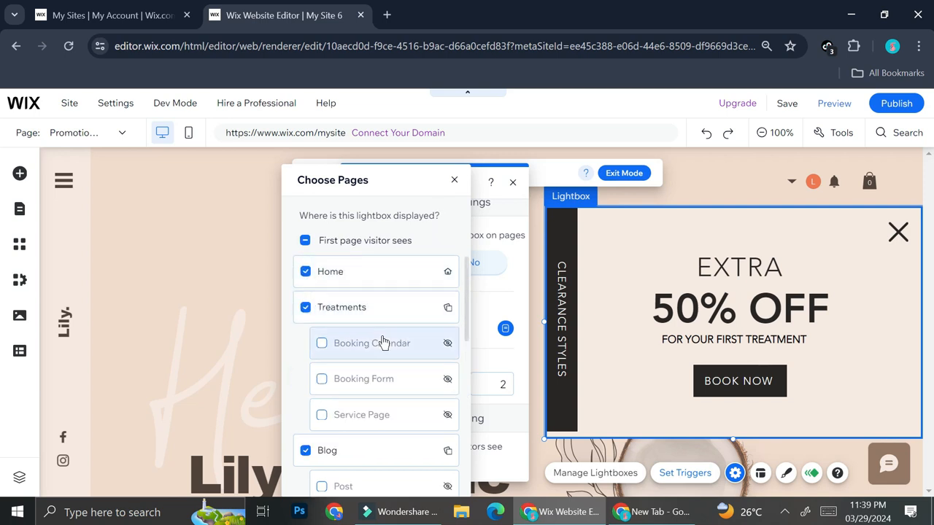
left_click(452, 183)
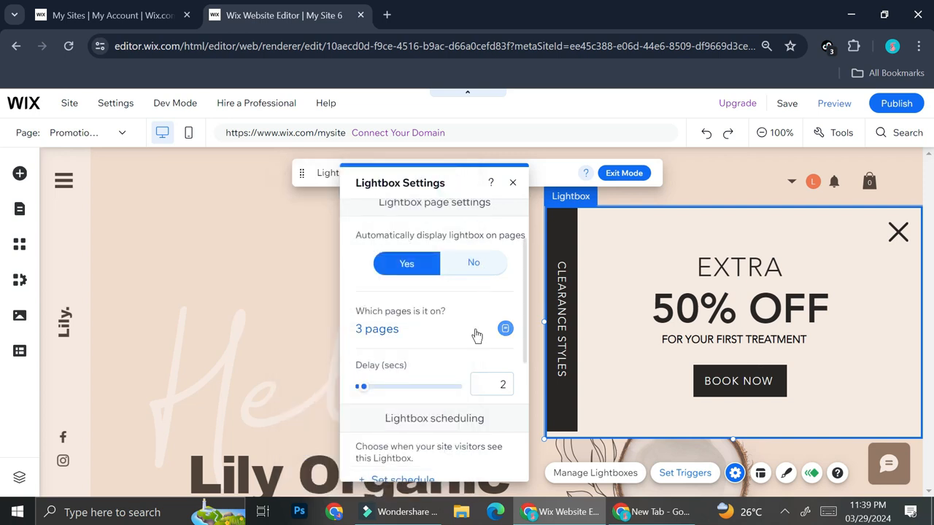
Step: Review the remaining lightbox settings and check the display pages of Promotion (Final Sale) in the site's lightbox list
scroll(462, 342, "down", 1)
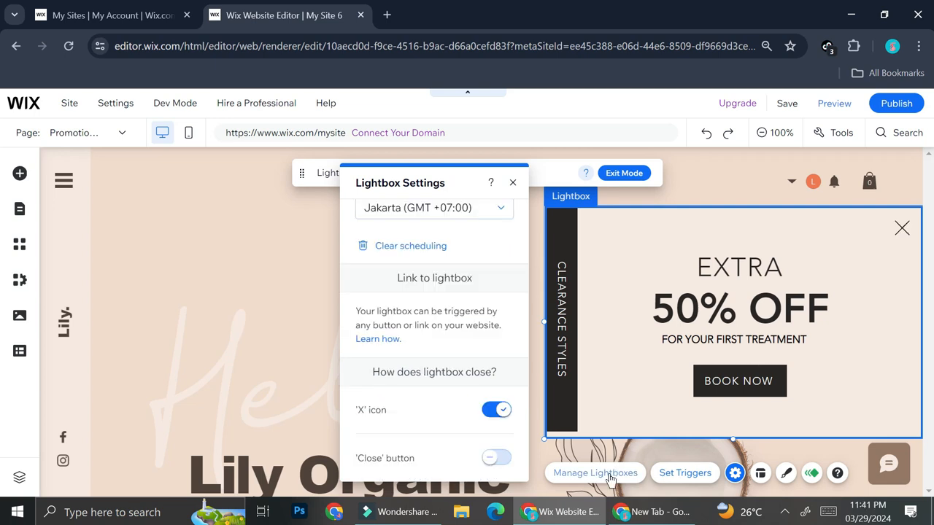
left_click(608, 474)
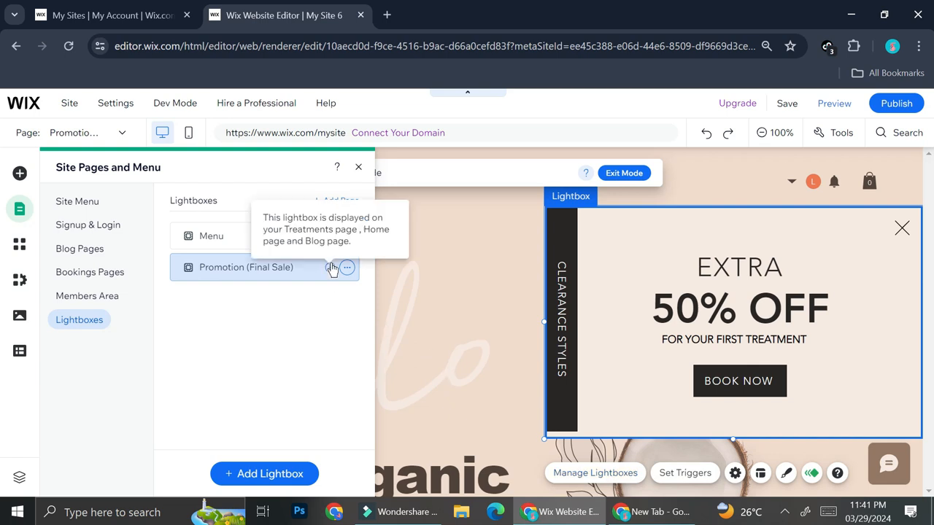
left_click(439, 322)
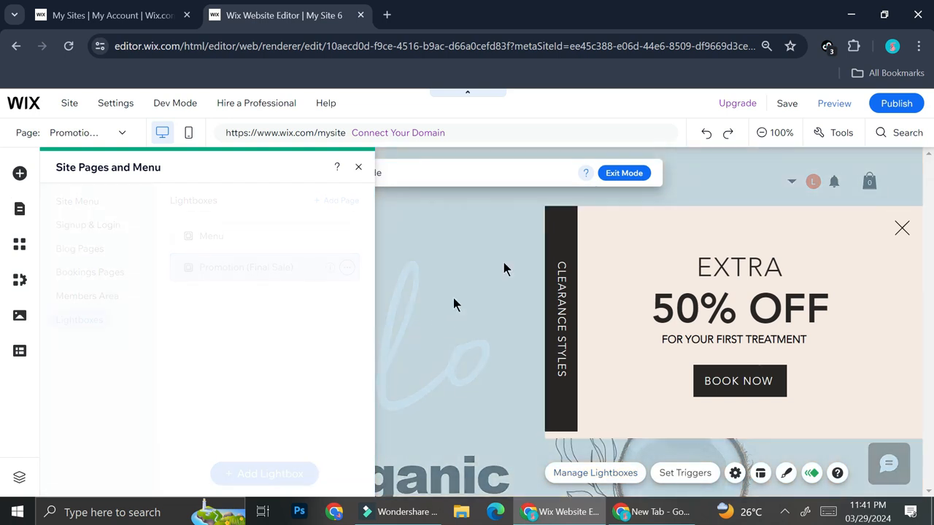
Step: Save the site under its Wix domain and publish it
left_click(791, 106)
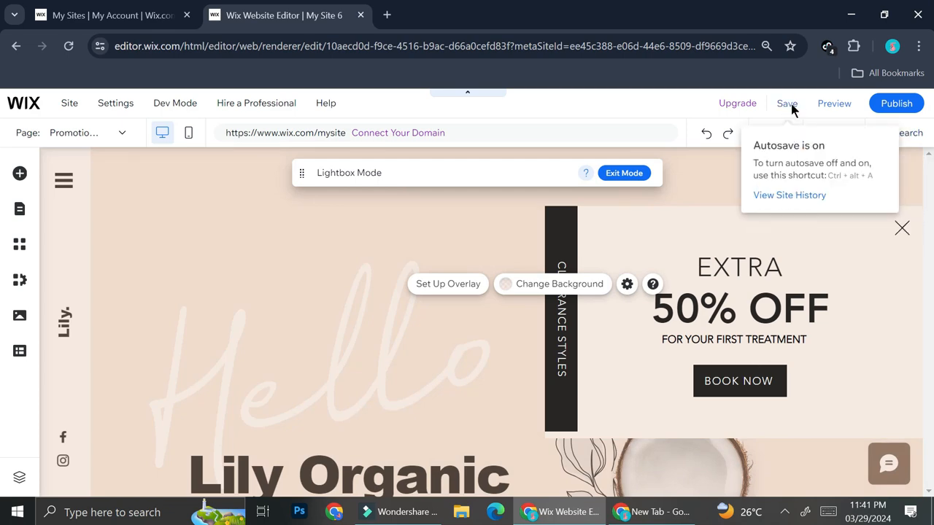
left_click(613, 412)
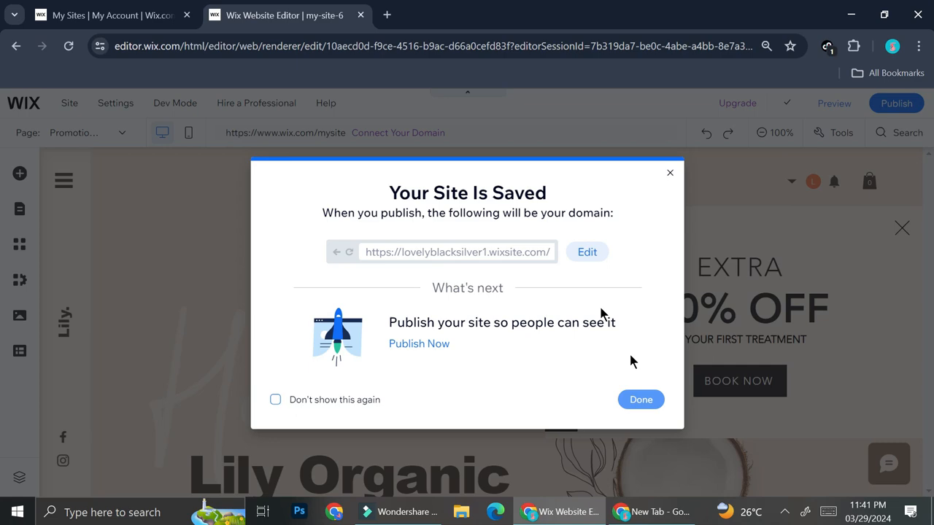
left_click(640, 399)
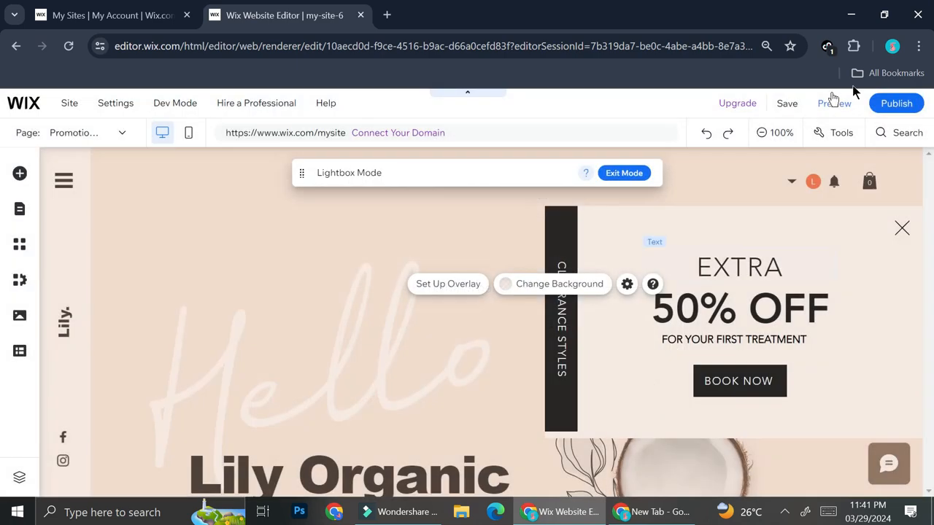
left_click(894, 103)
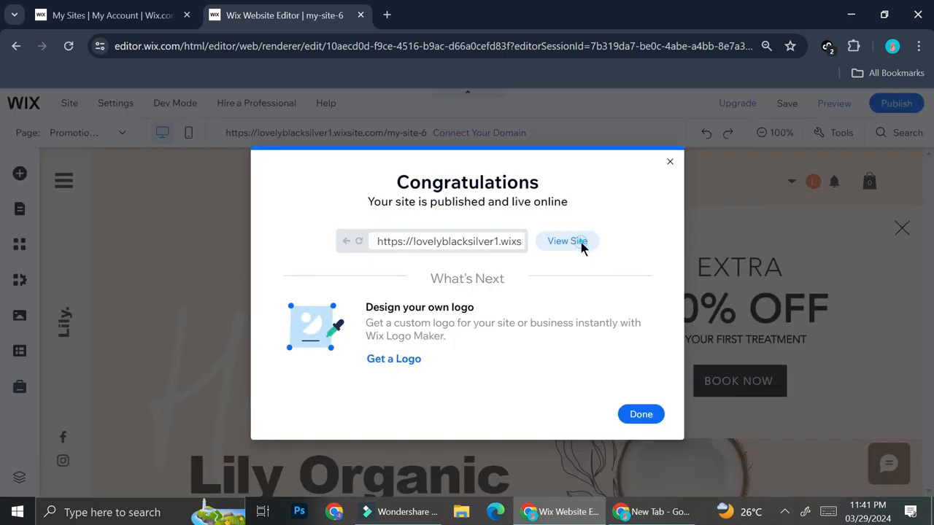
Step: View the published site's Home page and check how the promotional lightbox displays while browsing it
left_click(567, 241)
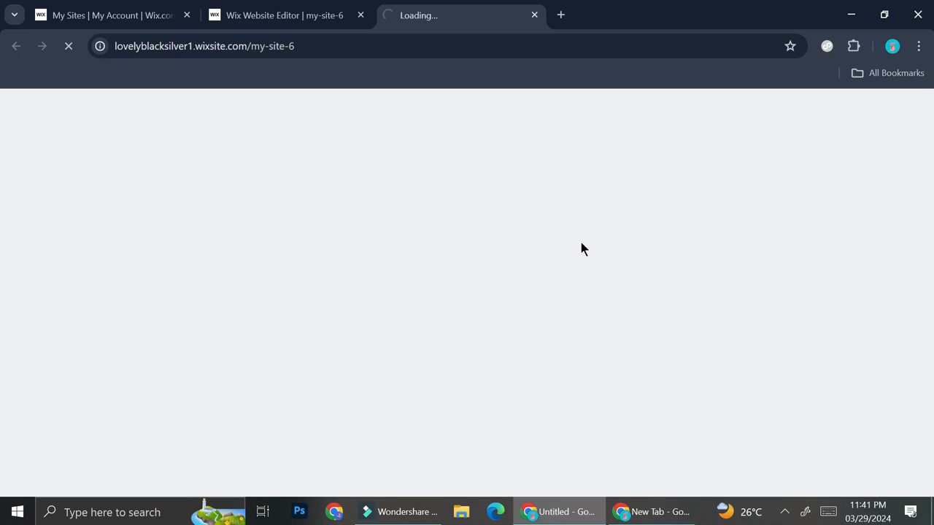
scroll(521, 241, "down", 10)
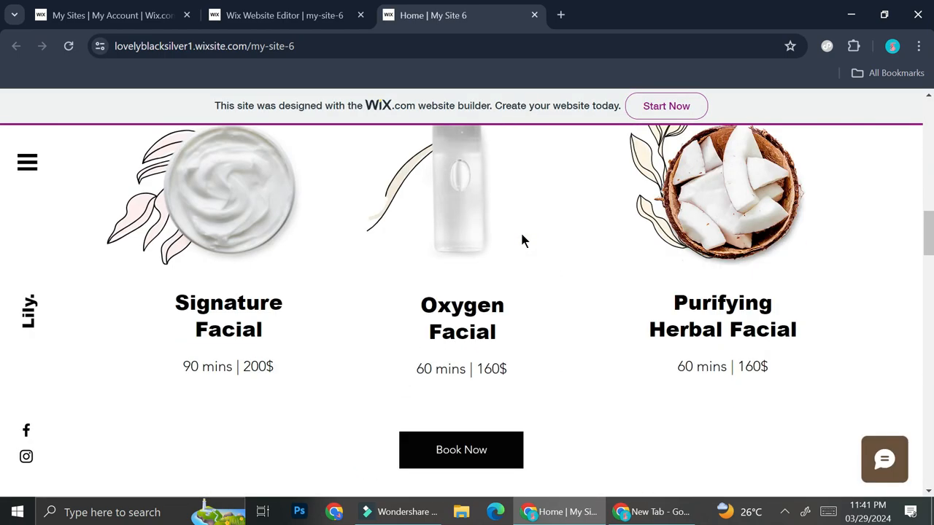
scroll(520, 230, "down", 5)
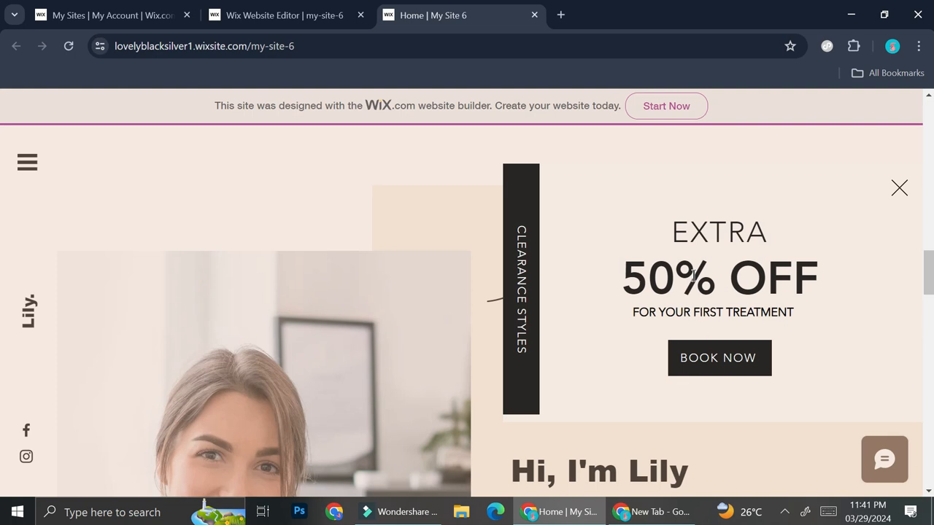
scroll(665, 252, "down", 2)
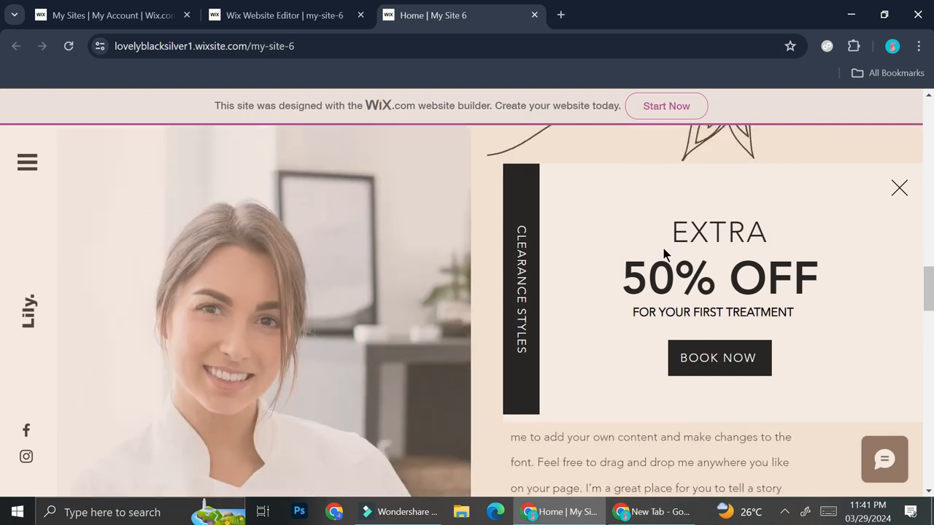
scroll(641, 245, "down", 2)
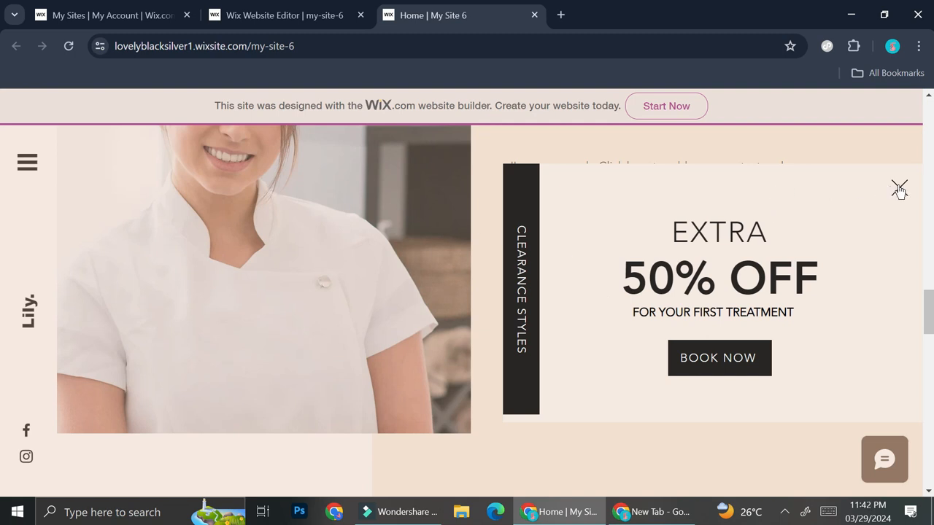
Step: Test the lightbox's Book Now link and look through the Treatments page it leads to
left_click(718, 370)
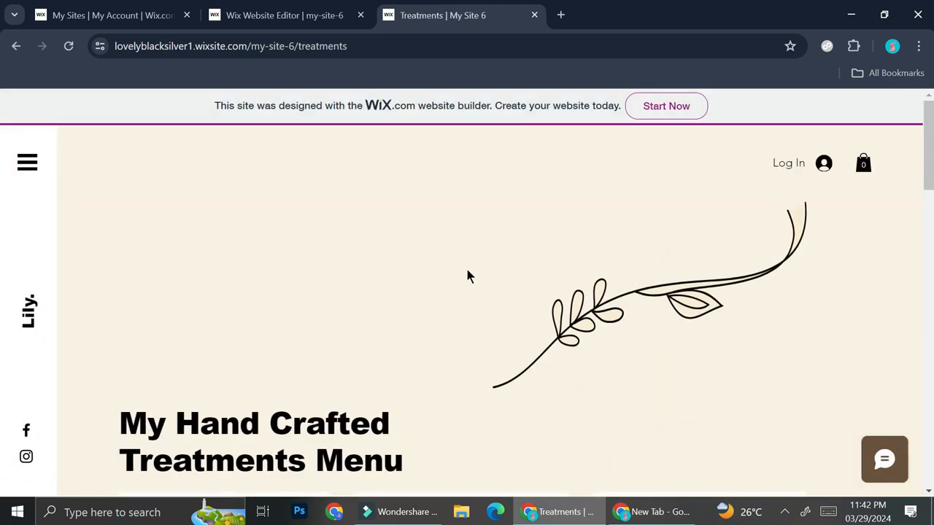
scroll(465, 265, "down", 5)
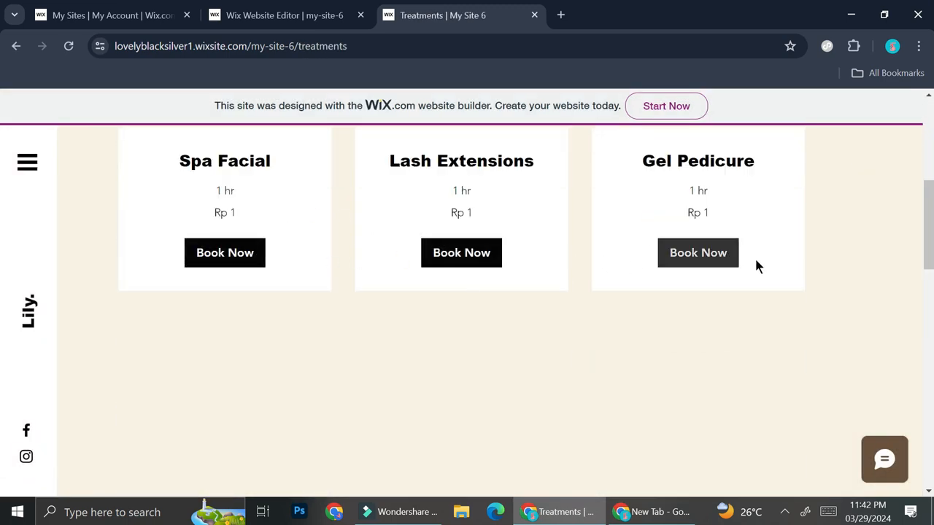
scroll(573, 276, "up", 5)
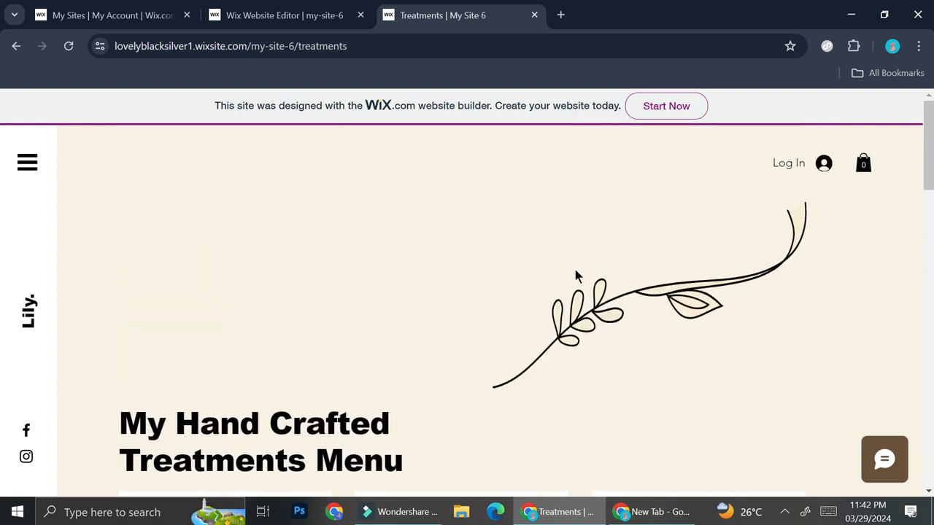